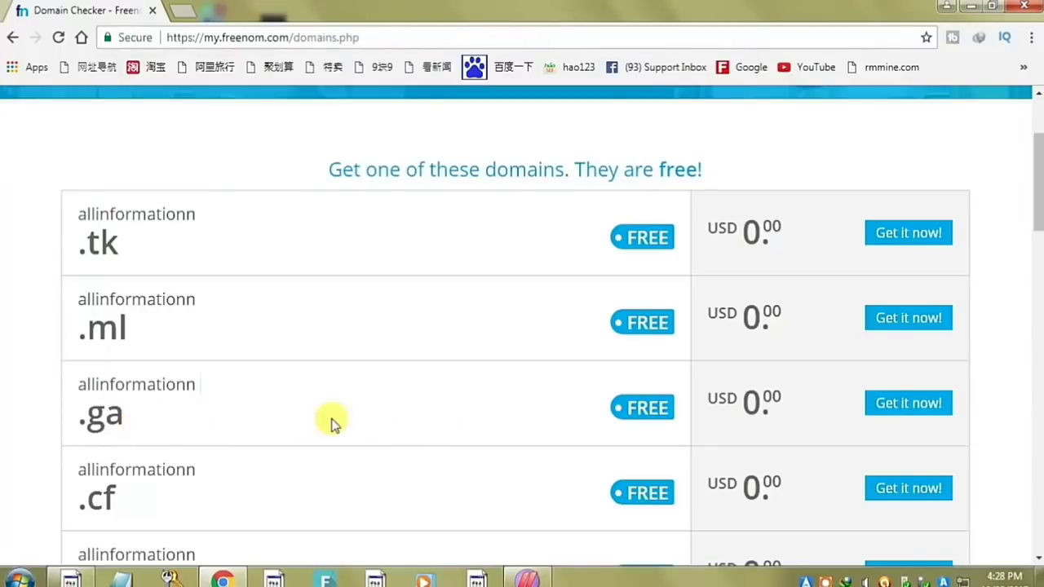
- Add allinformationn.ga to the cart and proceed to checkout
left_click(923, 411)
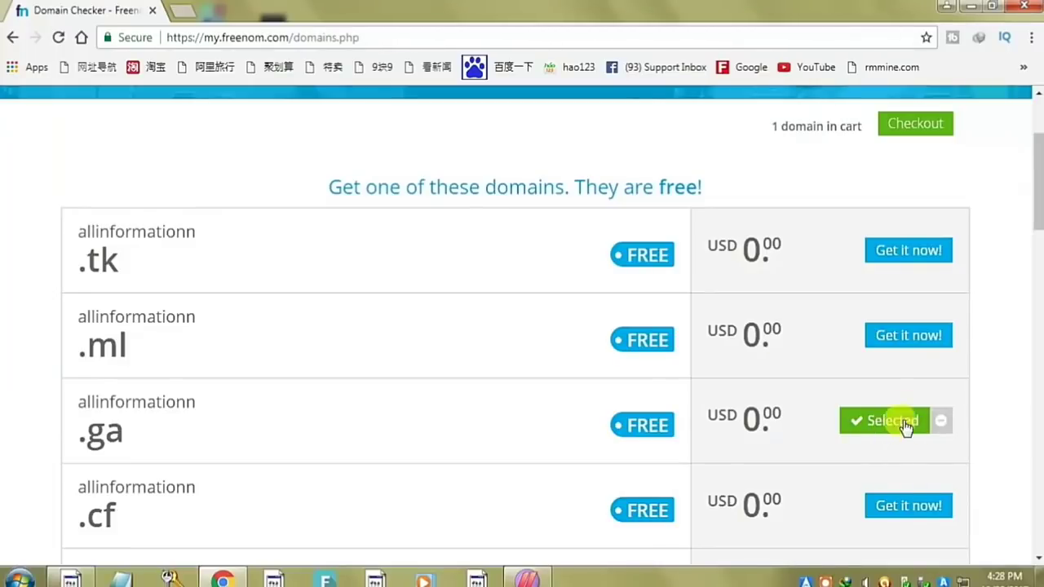
scroll(934, 422, "up", 2)
left_click(918, 295)
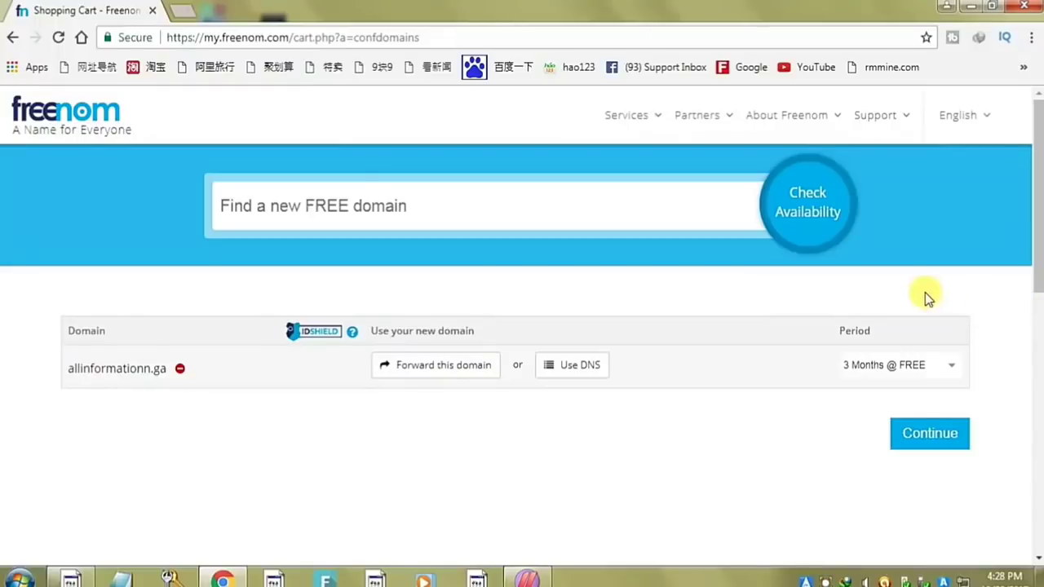
- Set the registration period to 12 Months @ FREE and continue to the $0.00 cart review
left_click(902, 373)
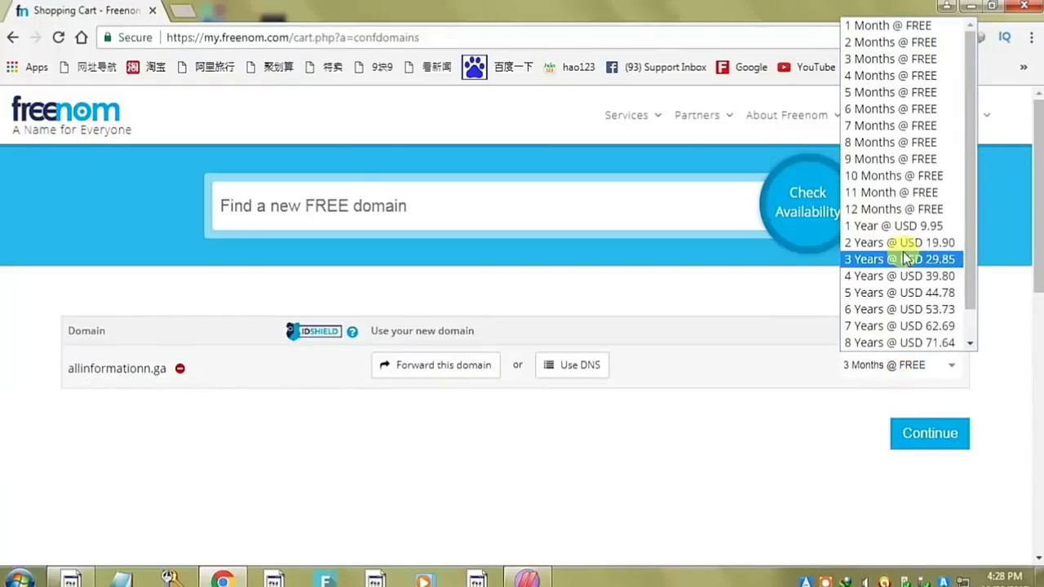
left_click(906, 210)
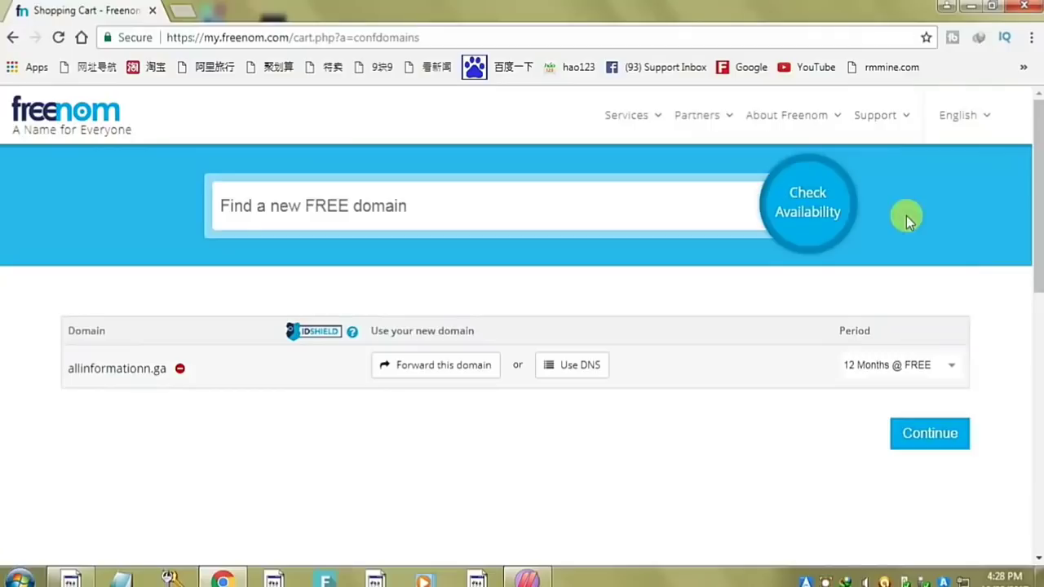
left_click(925, 439)
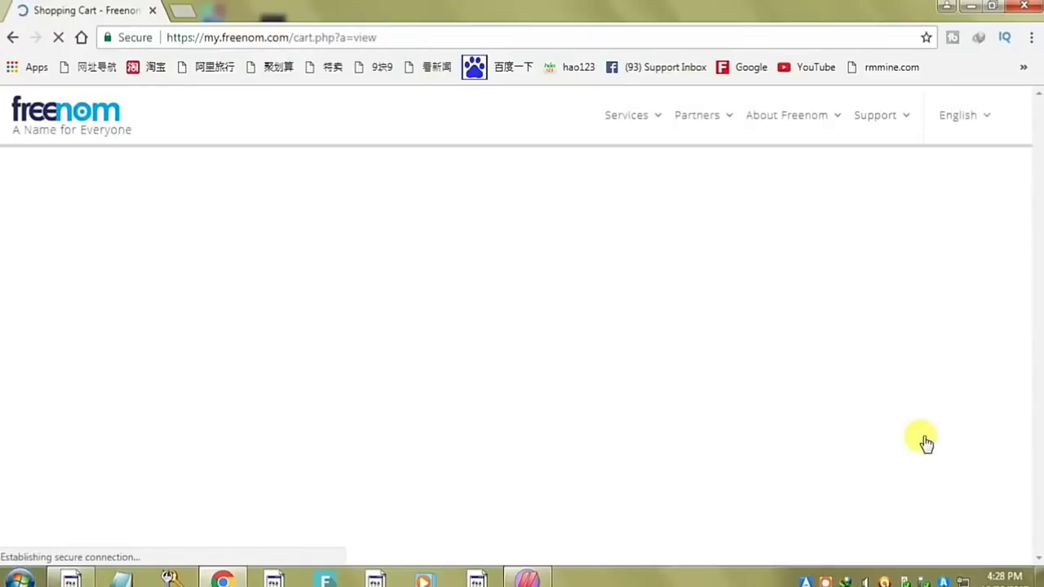
scroll(853, 291, "down", 3)
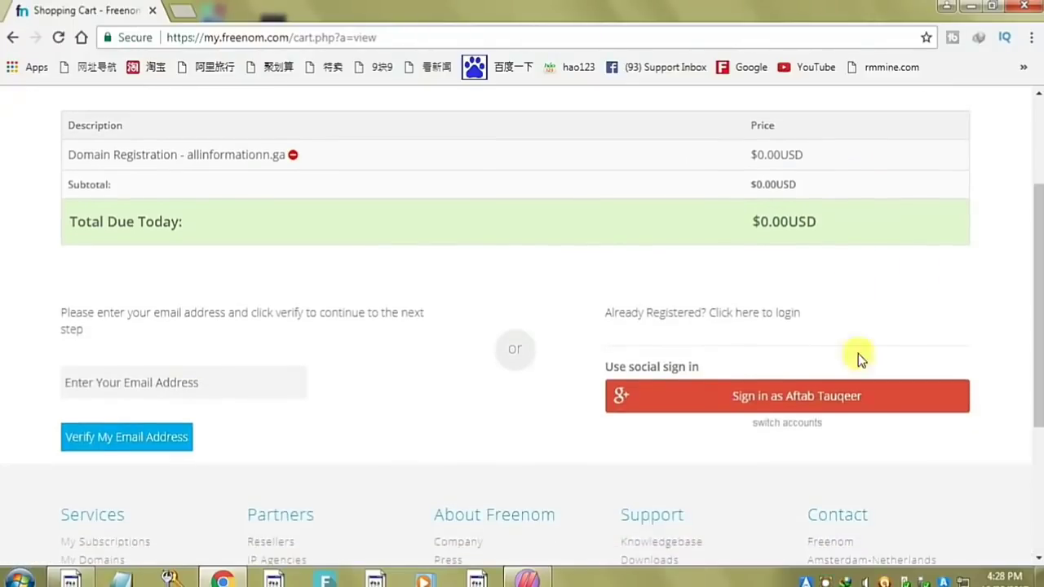
- Sign in via Google, dismiss the YouTube pop-up, and fill Company Name with 'all innformation'
left_click(806, 402)
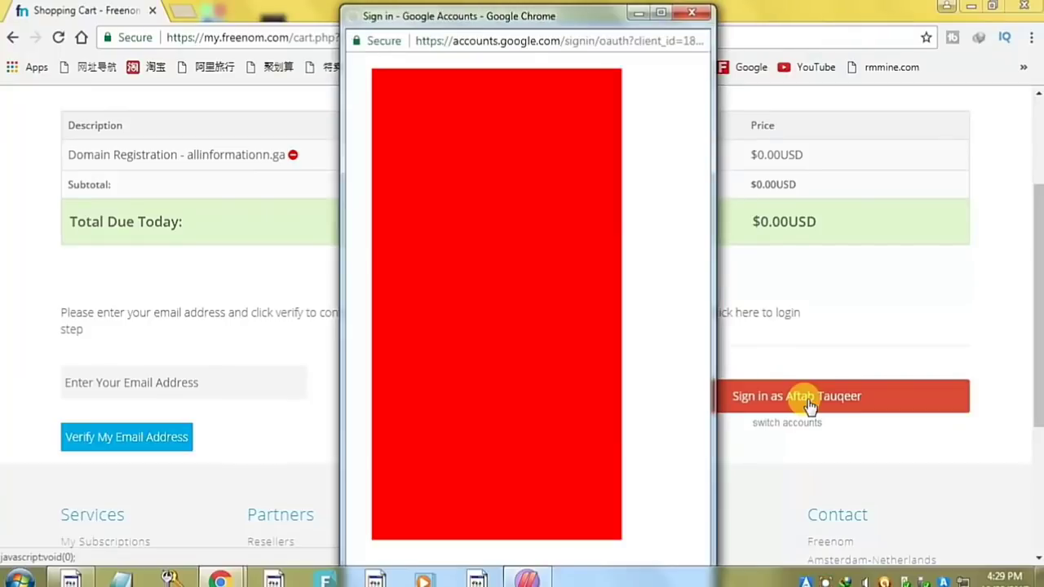
scroll(522, 309, "down", 5)
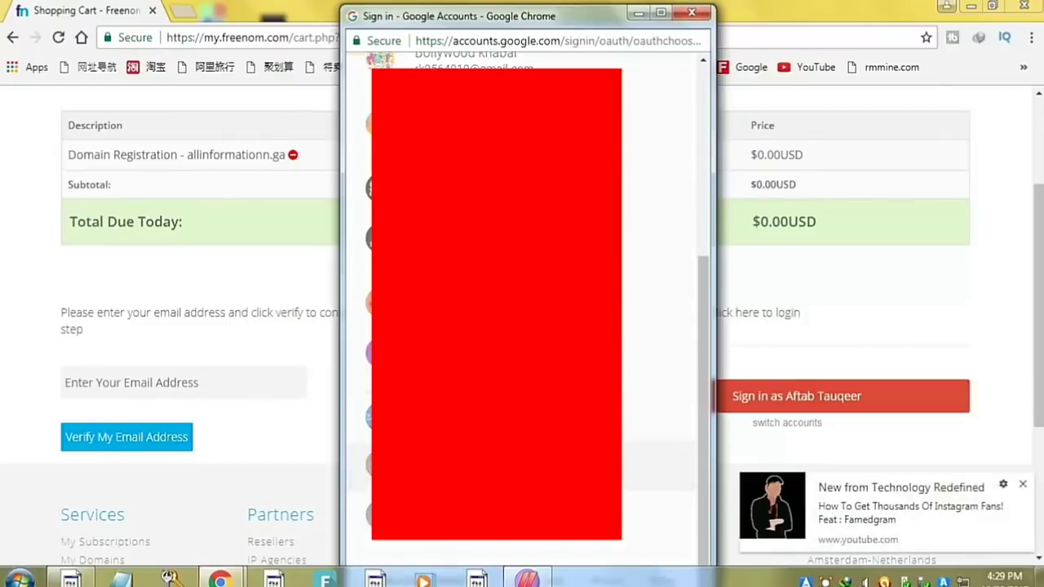
left_click(1023, 484)
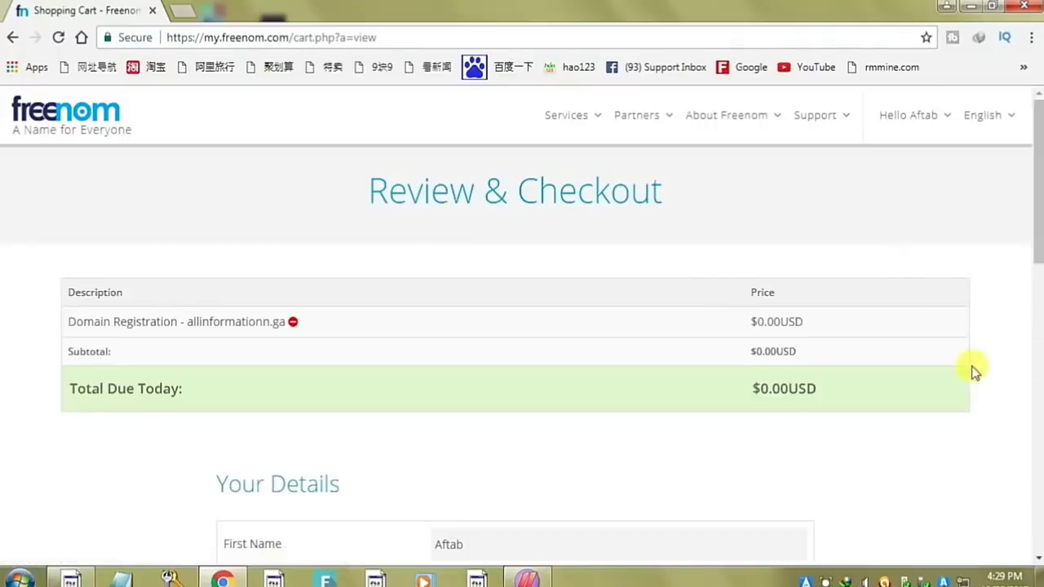
scroll(815, 375, "down", 3)
left_click(641, 387)
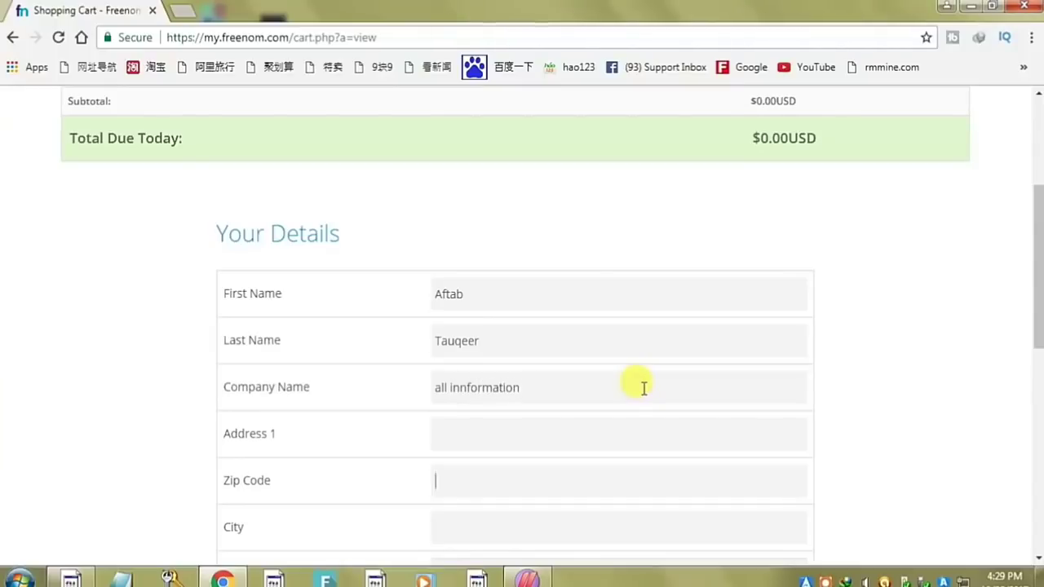
- Fill in the zip code and city of the billing address
key("Tab")
type("50")
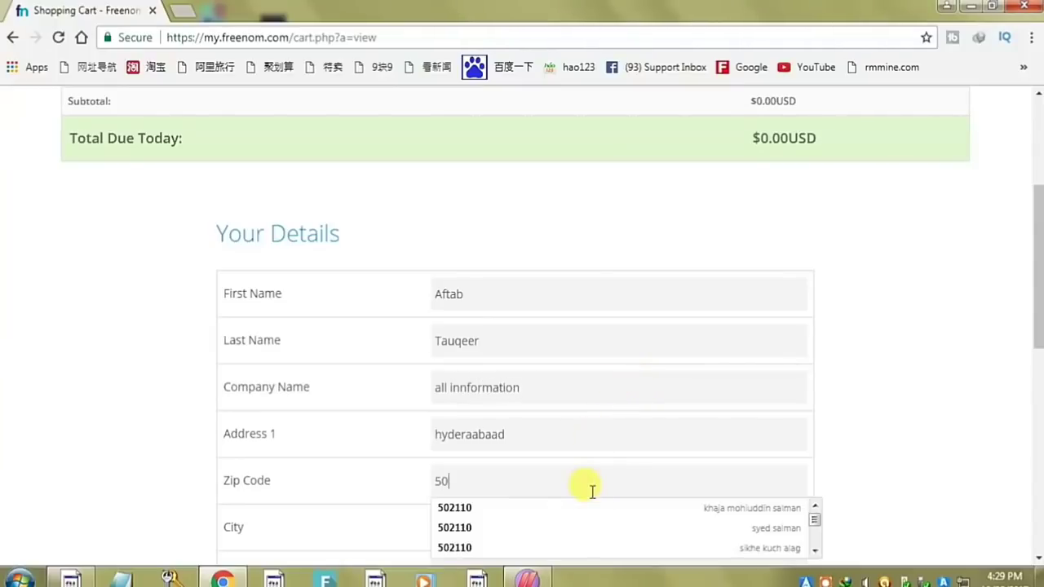
scroll(879, 447, "down", 1)
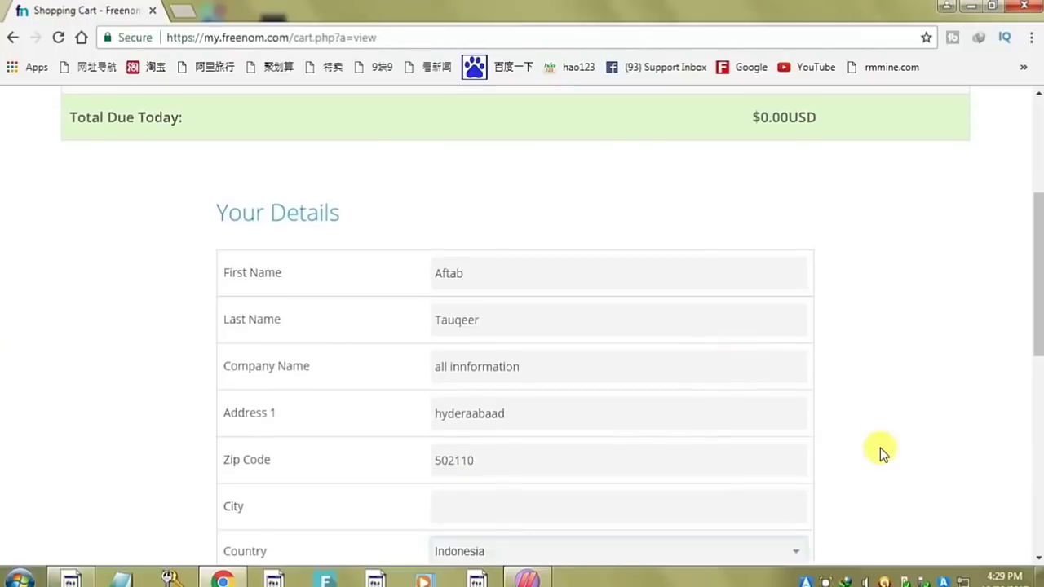
left_click(472, 512)
type("hyde")
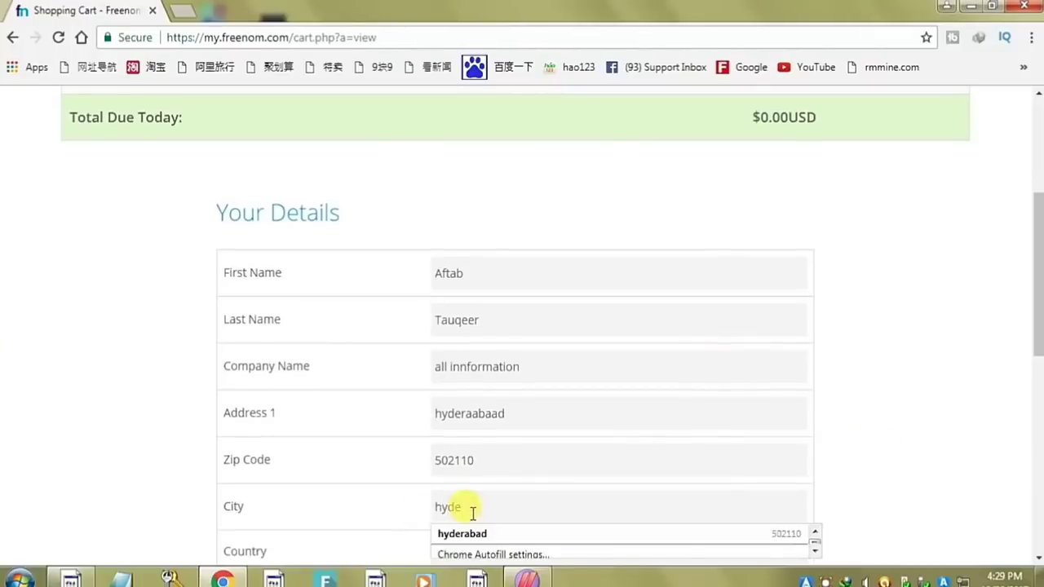
type("raabaad")
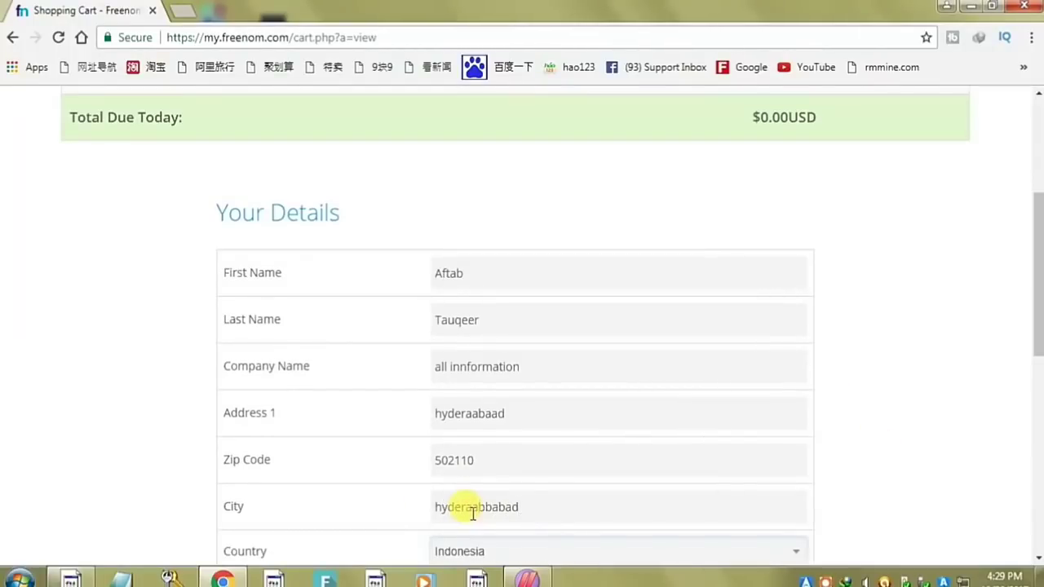
- Select India as the country, agree to the Terms & Conditions, and complete the order
left_click(473, 551)
scroll(494, 277, "up", 15)
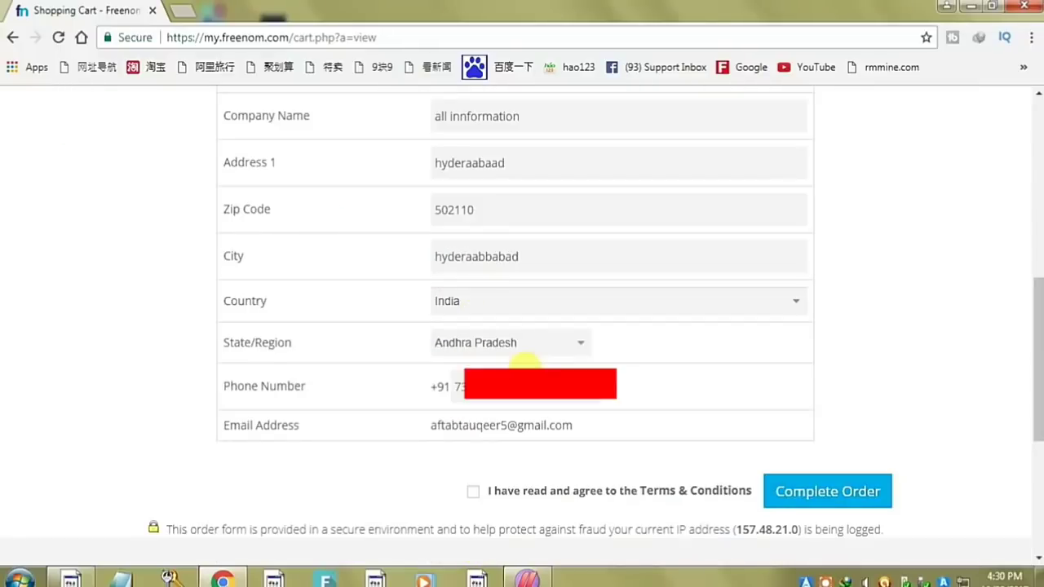
left_click(473, 491)
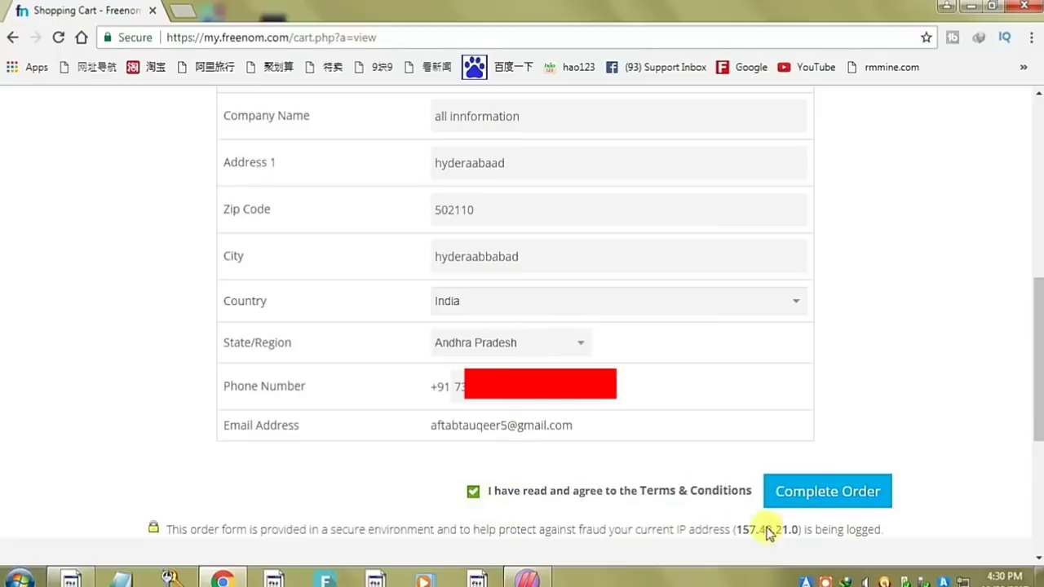
left_click(857, 493)
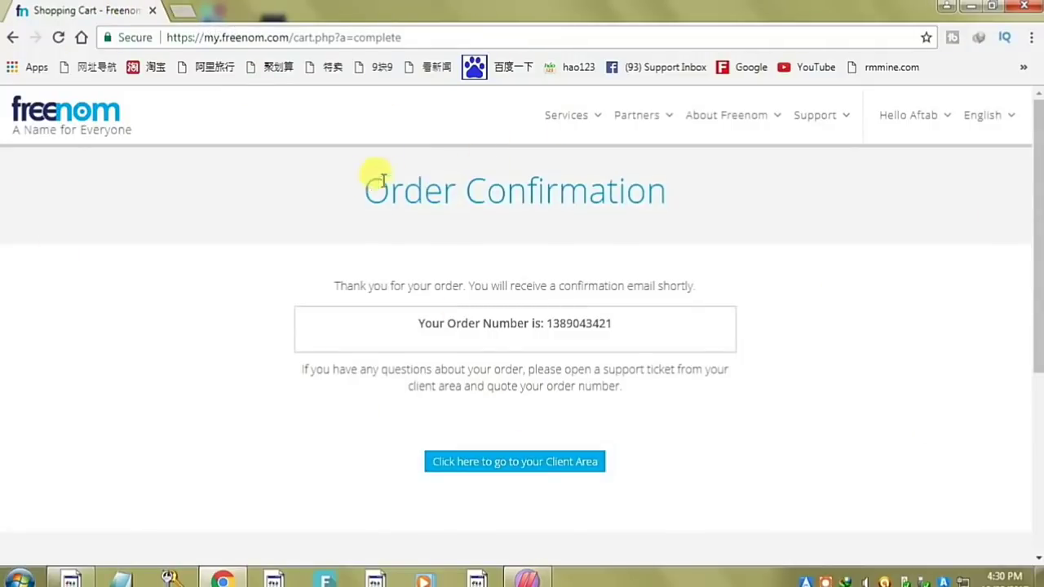
left_click_drag(365, 175, 687, 177)
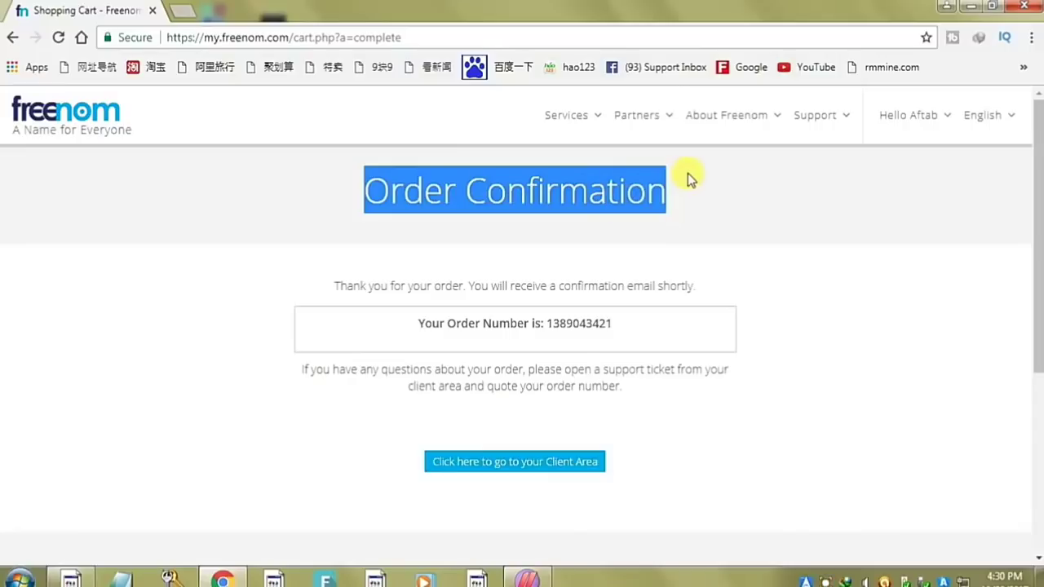
- Load profreehost.com in a fresh Chrome tab
left_click(187, 11)
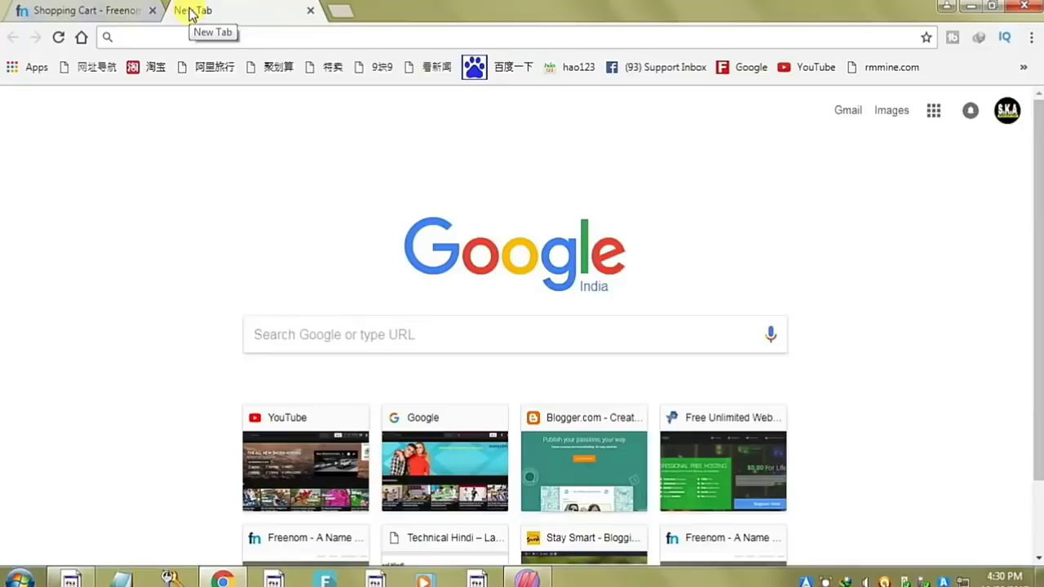
type("profreehost.com")
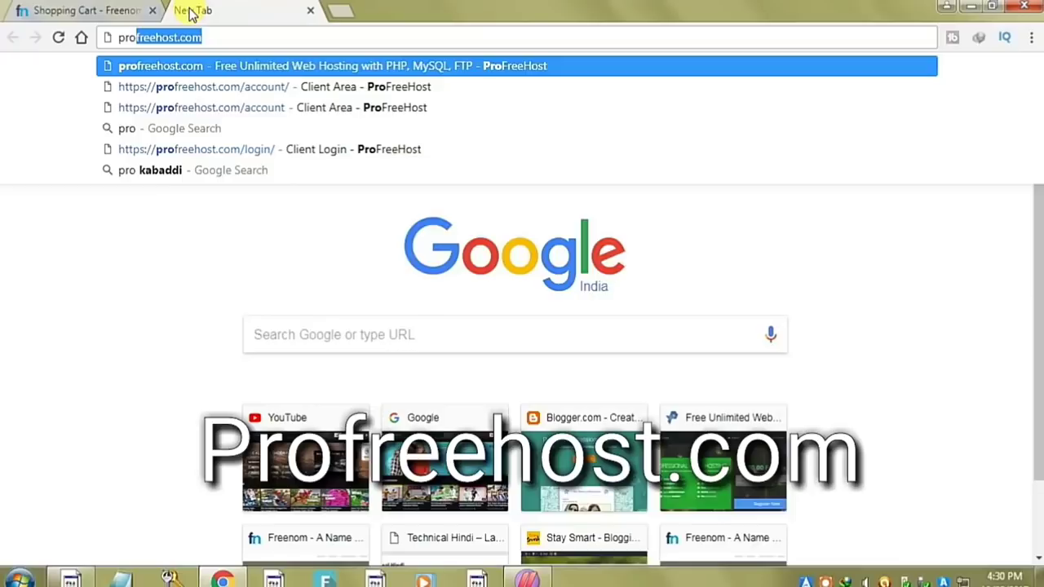
key("Return")
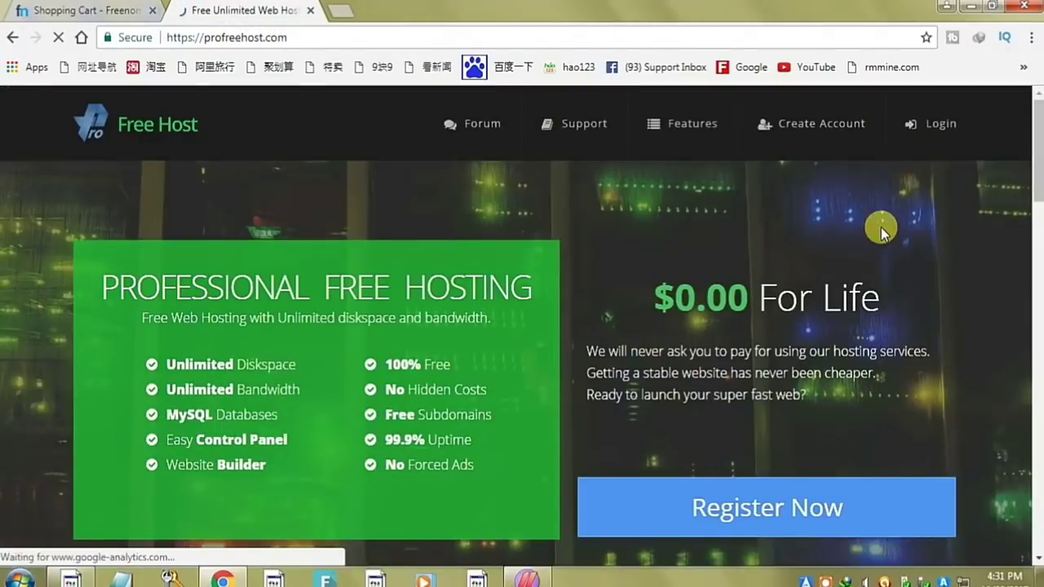
- Review the Unlimited Diskspace and Unlimited Bandwidth features, then go to Register Now
scroll(881, 229, "down", 1)
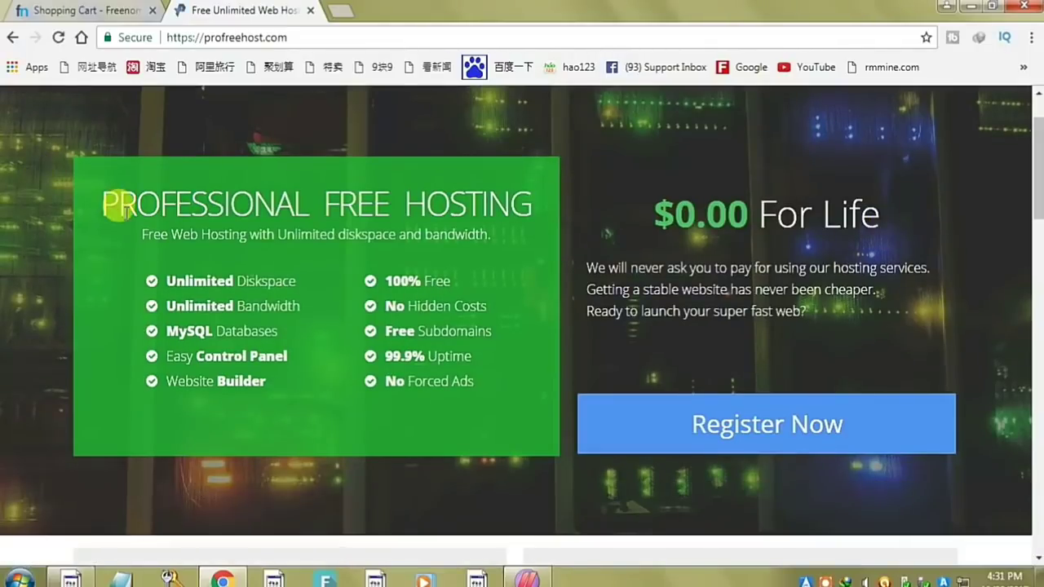
left_click_drag(110, 203, 562, 190)
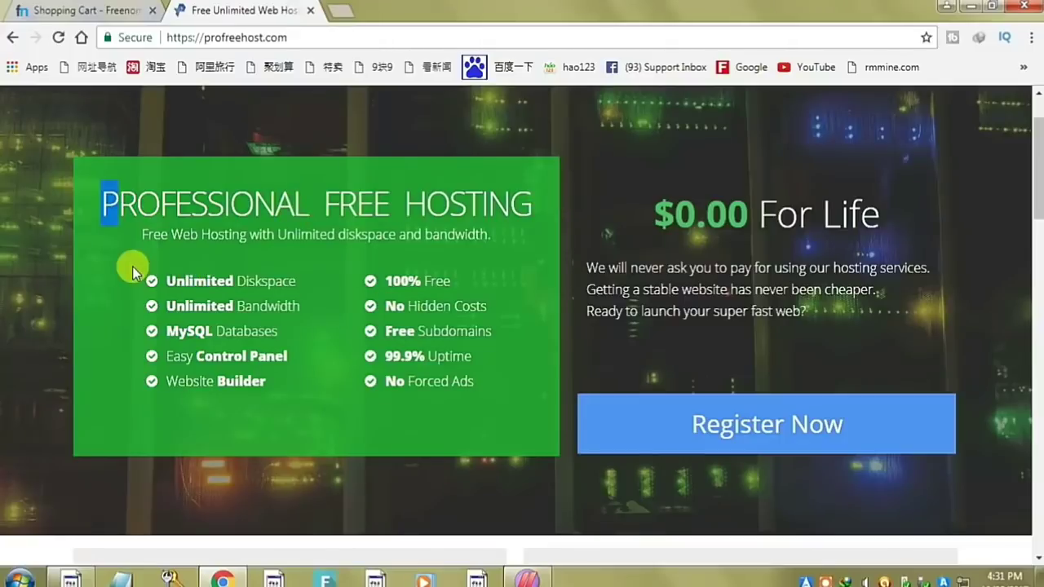
left_click_drag(173, 273, 280, 293)
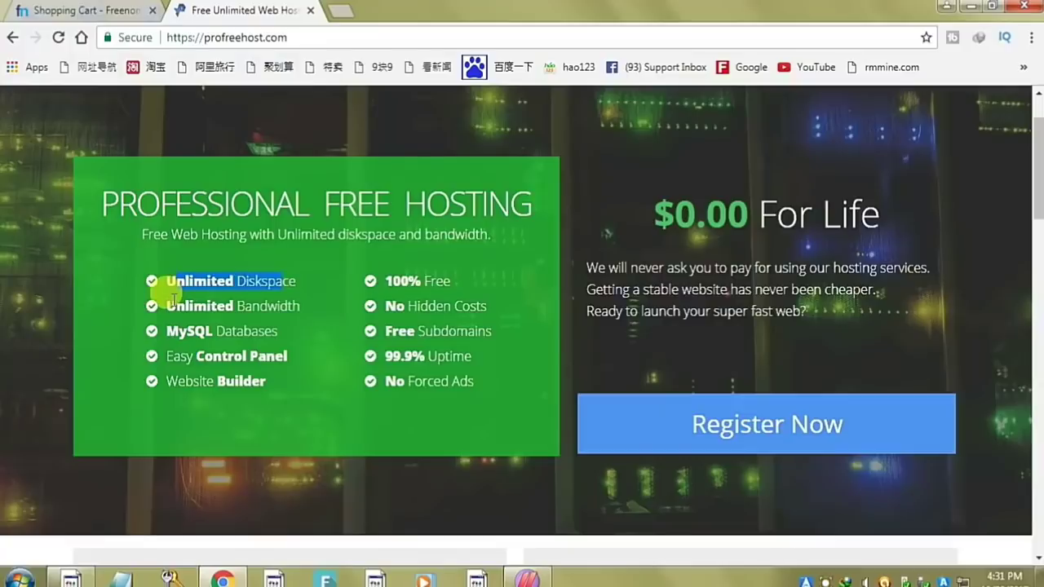
left_click_drag(165, 305, 310, 303)
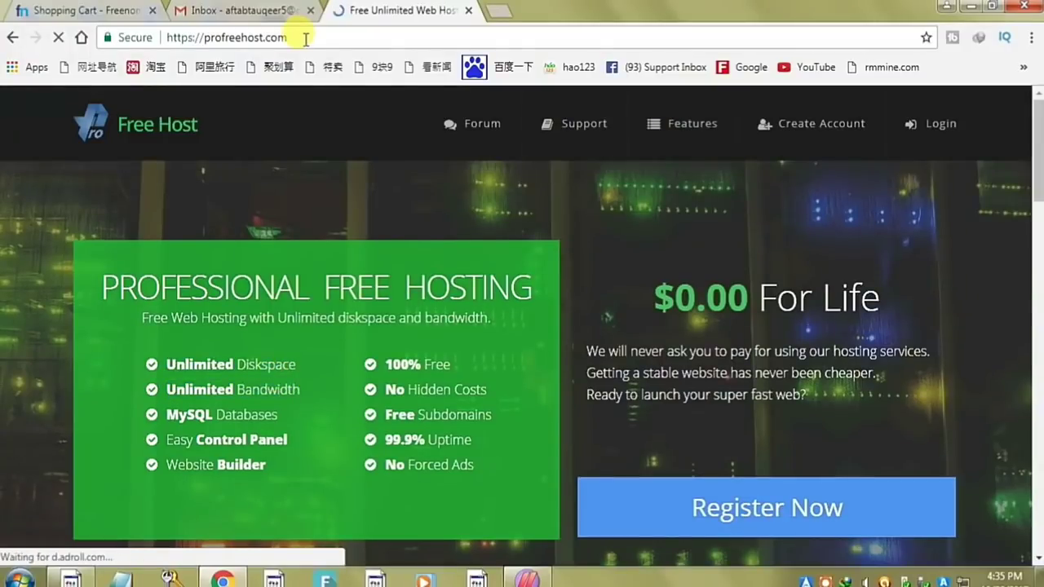
scroll(564, 323, "down", 4)
scroll(563, 314, "down", 1)
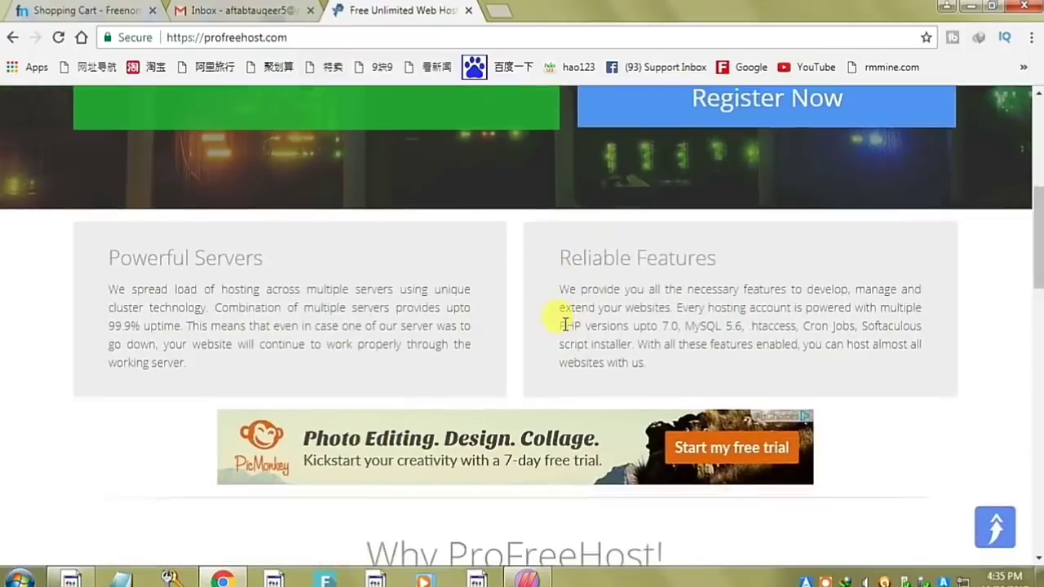
scroll(560, 310, "up", 5)
left_click(762, 522)
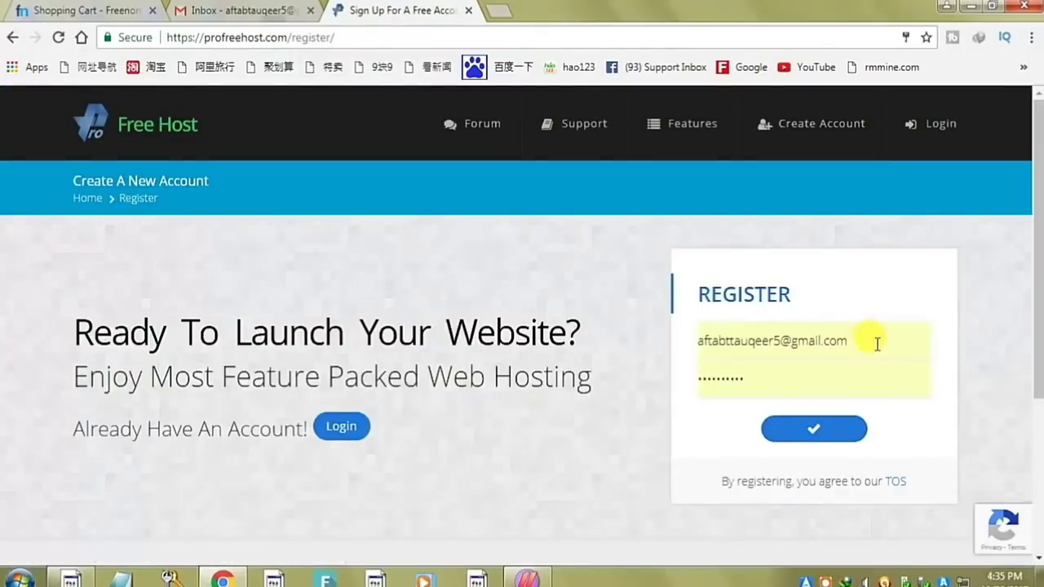
- Enter the sign-up e-mail address and password and submit the ProFreeHost registration
triple_click(876, 343)
key("ctrl+v")
left_click(734, 371)
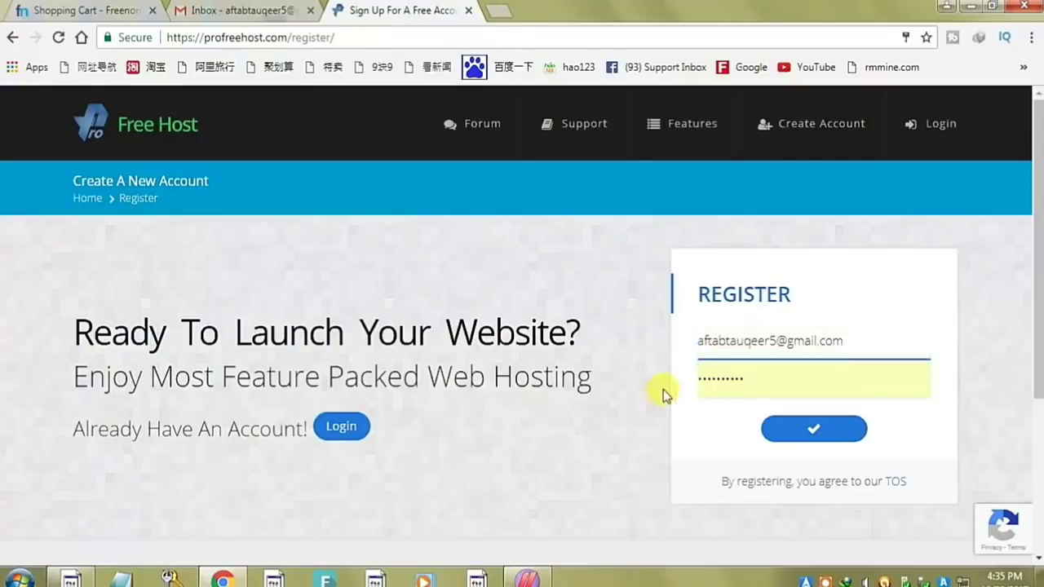
triple_click(780, 380)
left_click(794, 426)
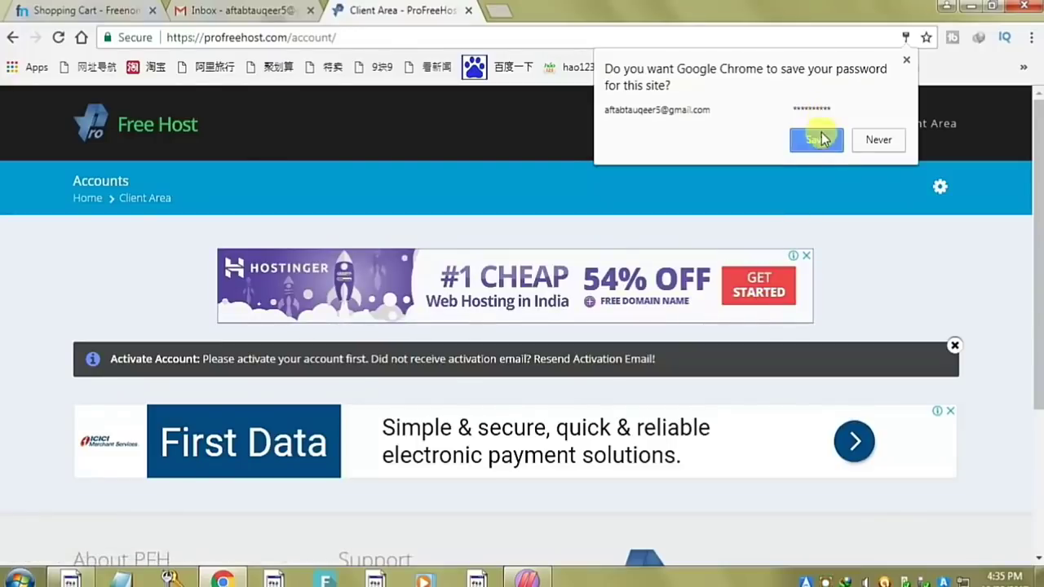
- Let Chrome save the password and switch to the Gmail inbox tab
left_click(818, 139)
left_click_drag(105, 357, 738, 367)
left_click(269, 9)
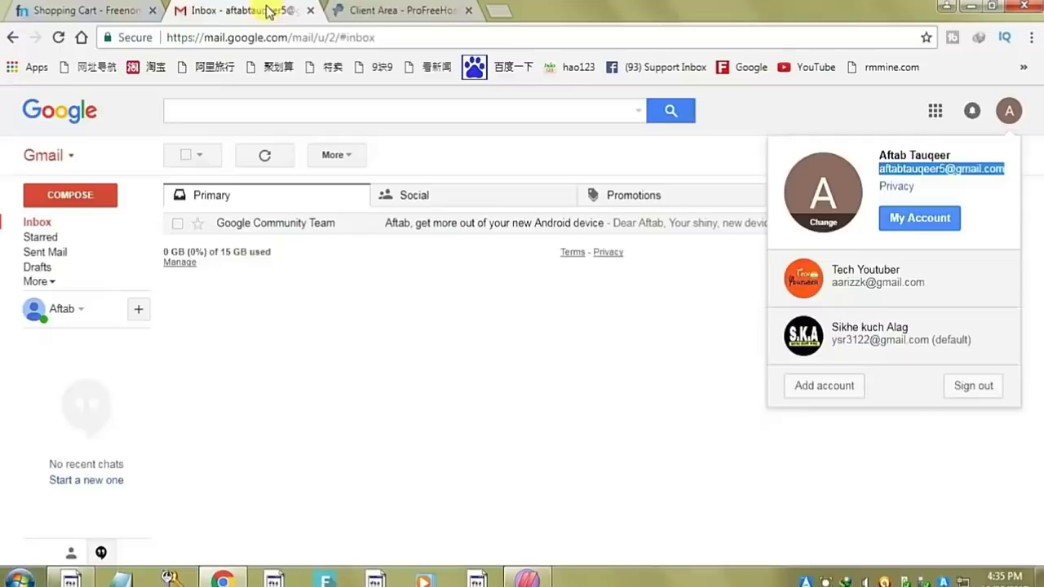
- Open the ProFreeHost Account Activation email and use its Activate Account button
left_click(386, 326)
right_click(403, 165)
left_click(290, 378)
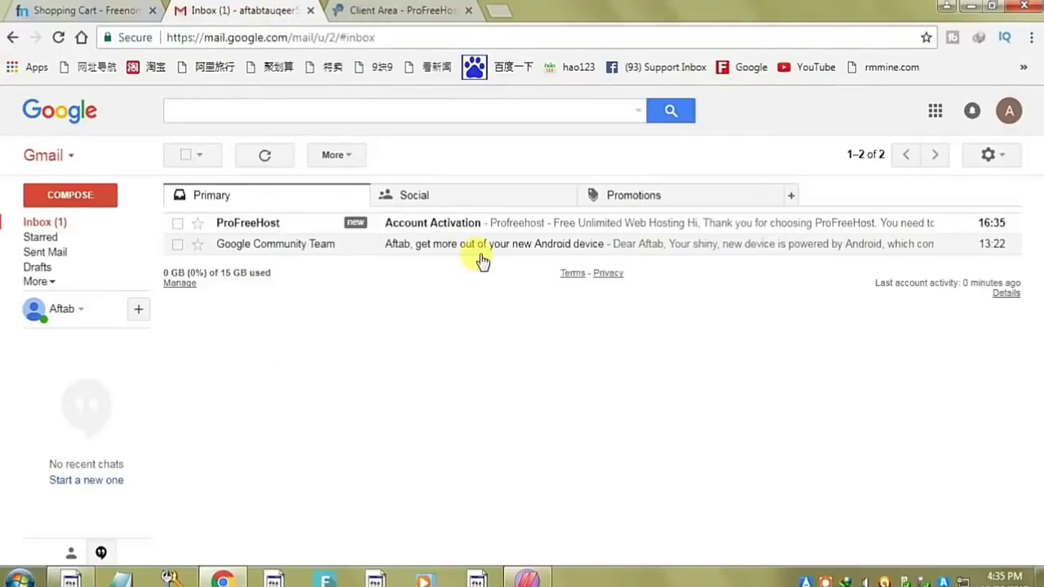
left_click(473, 220)
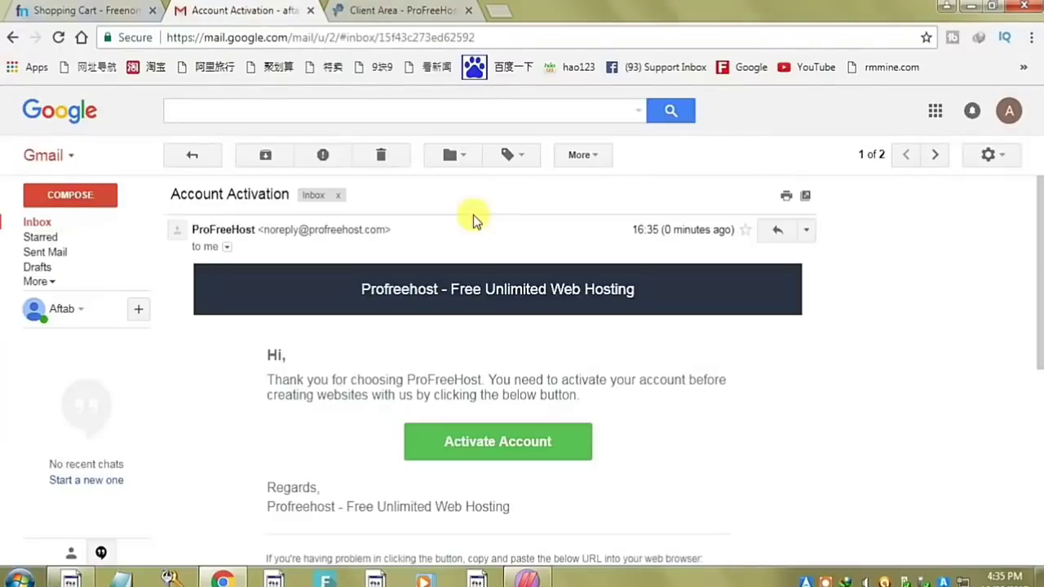
left_click(471, 451)
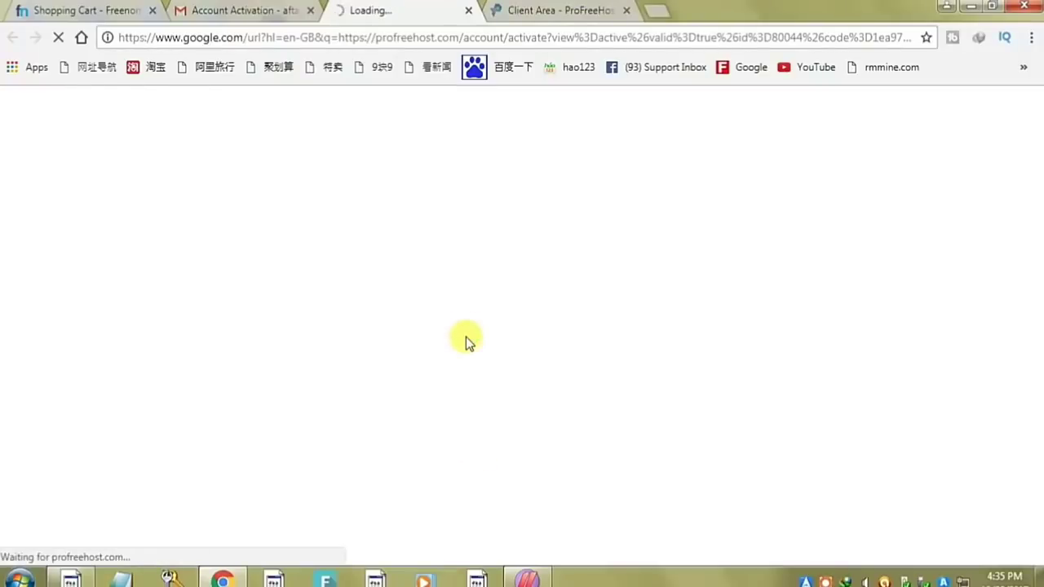
scroll(867, 306, "down", 1)
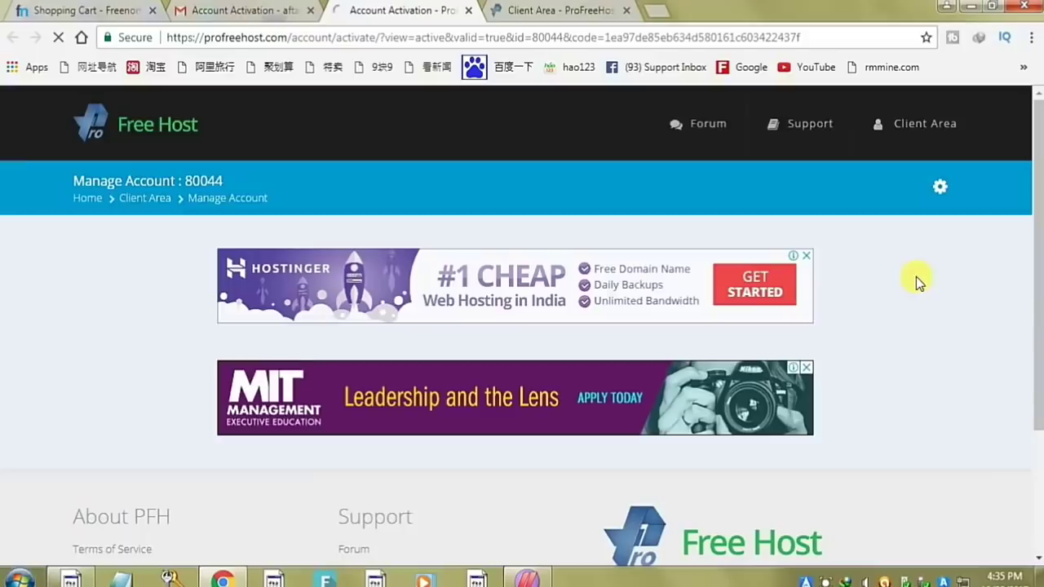
- Choose Create New Account on the Client Area accounts page
scroll(915, 276, "down", 1)
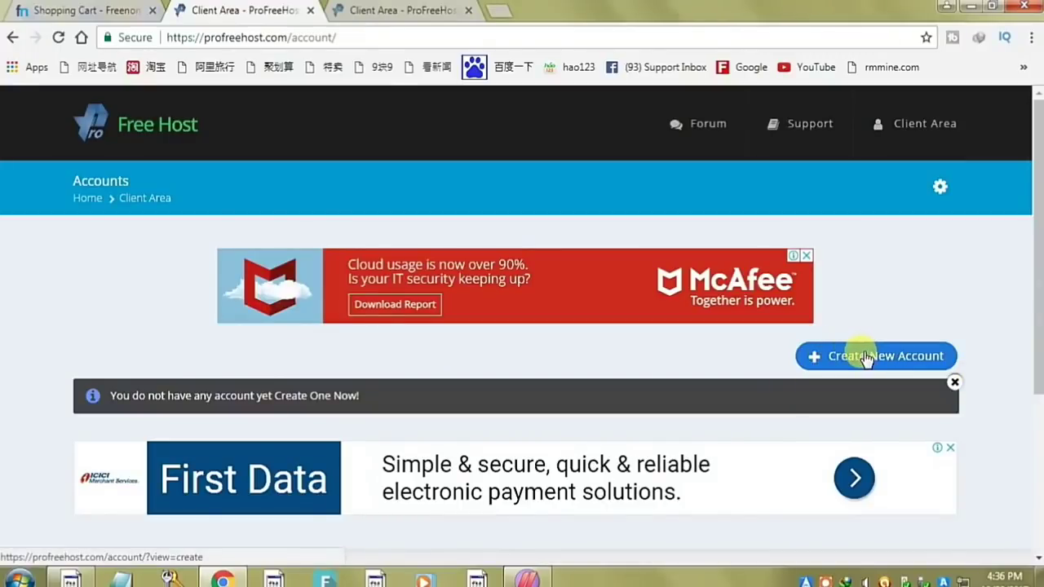
left_click(864, 355)
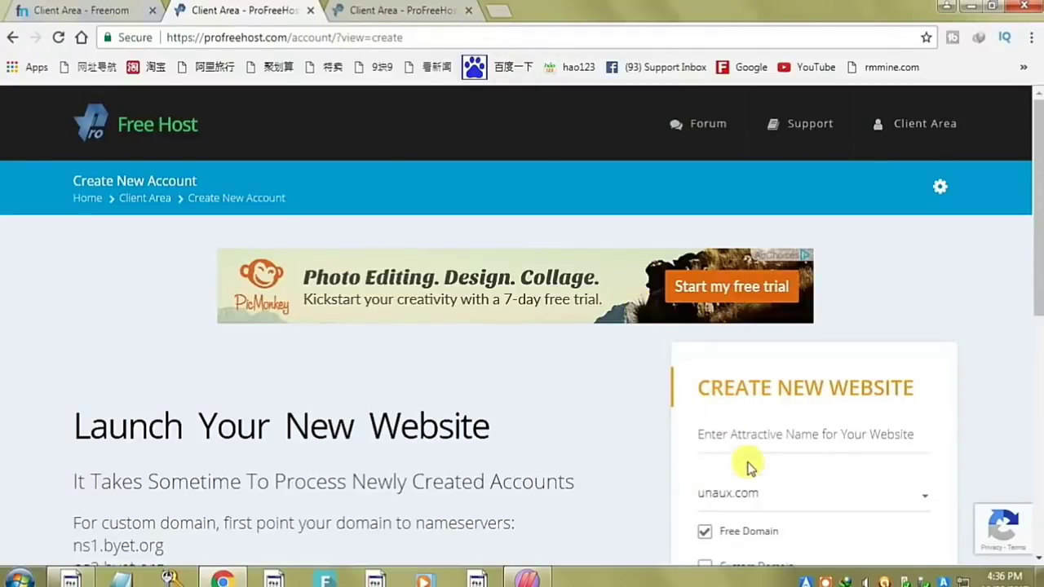
- Enter 'allinformationn' as the website name, trimming the pasted .ga extension
left_click(806, 439)
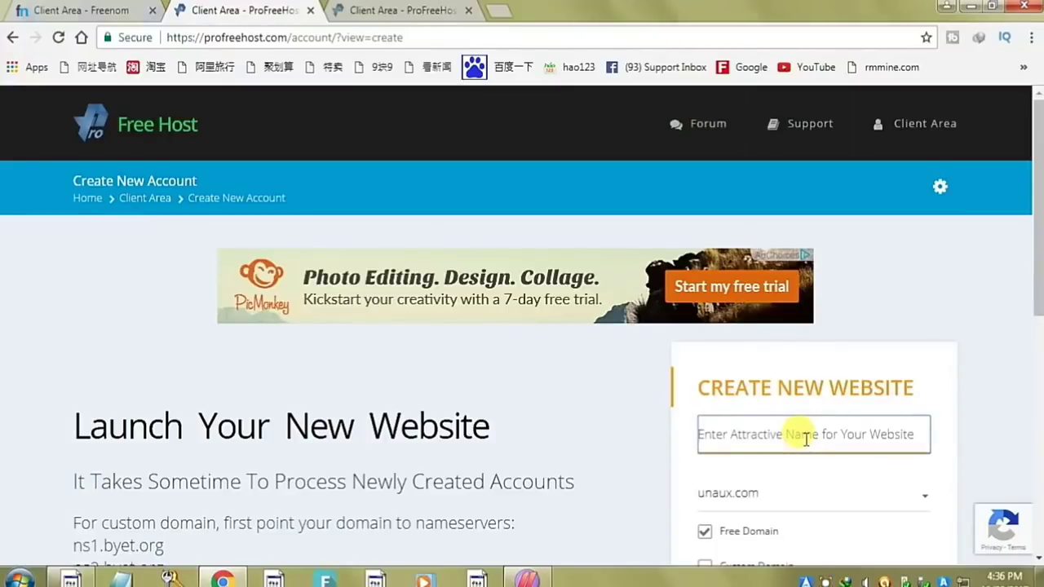
type("allinformationn.ga")
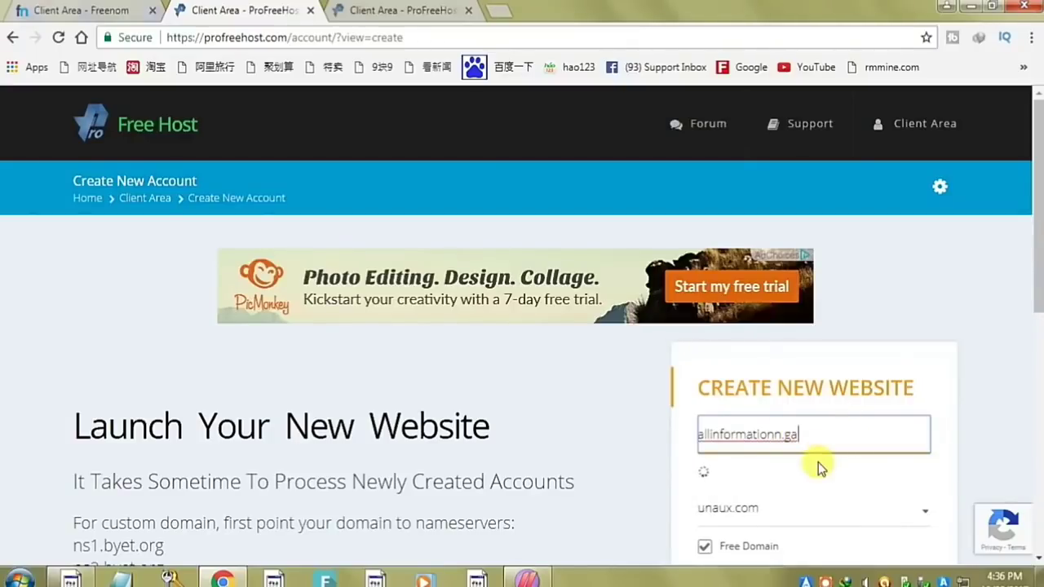
key("BackSpace")
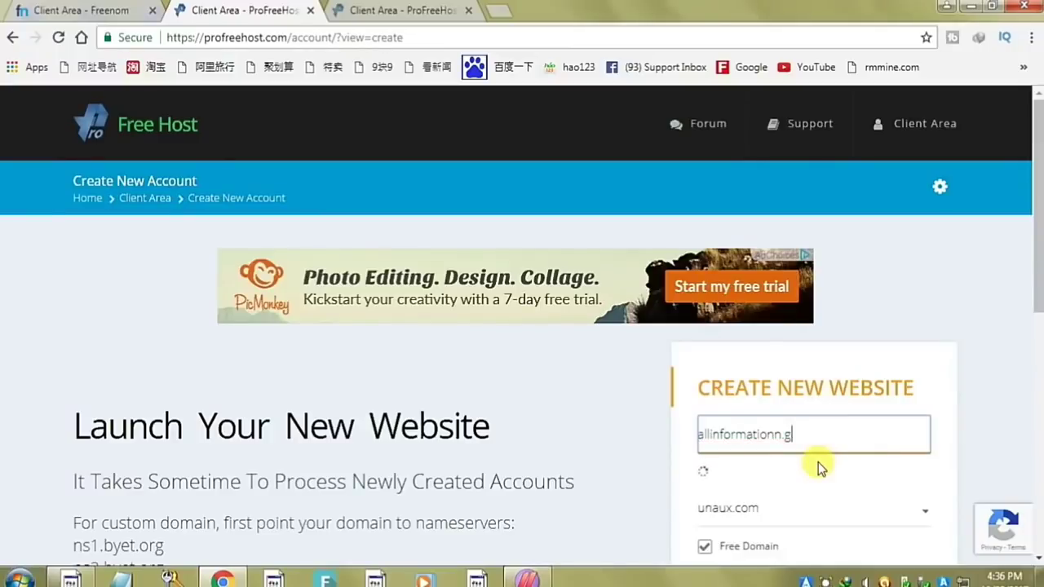
key("BackSpace")
key("BackSpace")
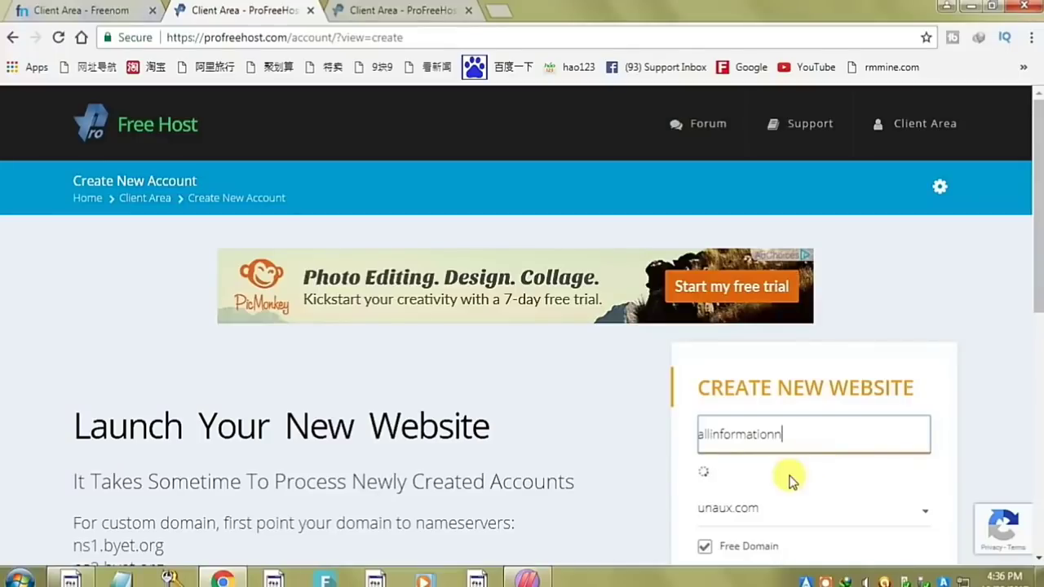
- Pick ezyro.com as the free subdomain and submit the new website
scroll(791, 462, "down", 1)
scroll(793, 463, "down", 1)
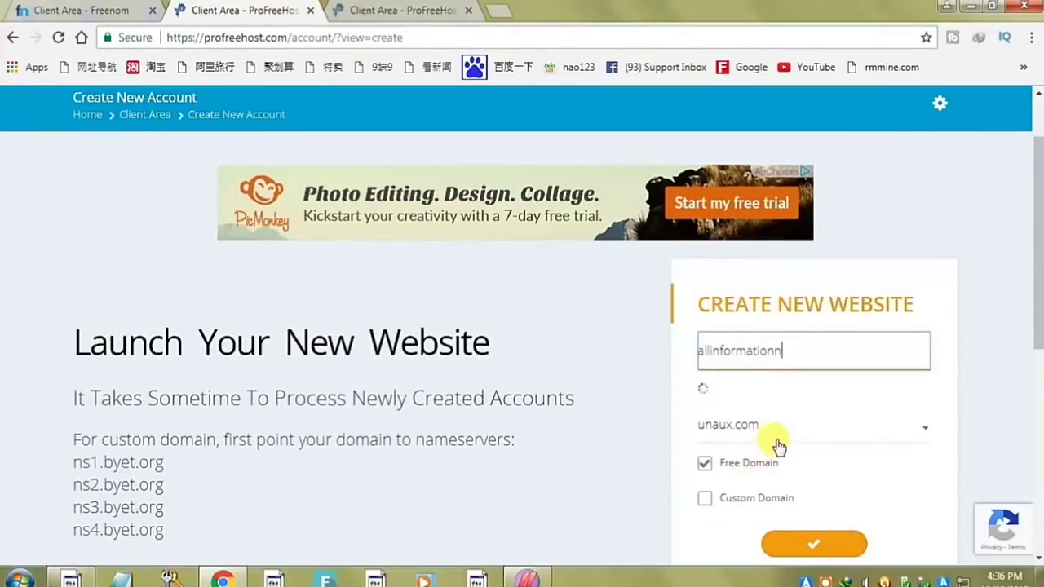
left_click(783, 437)
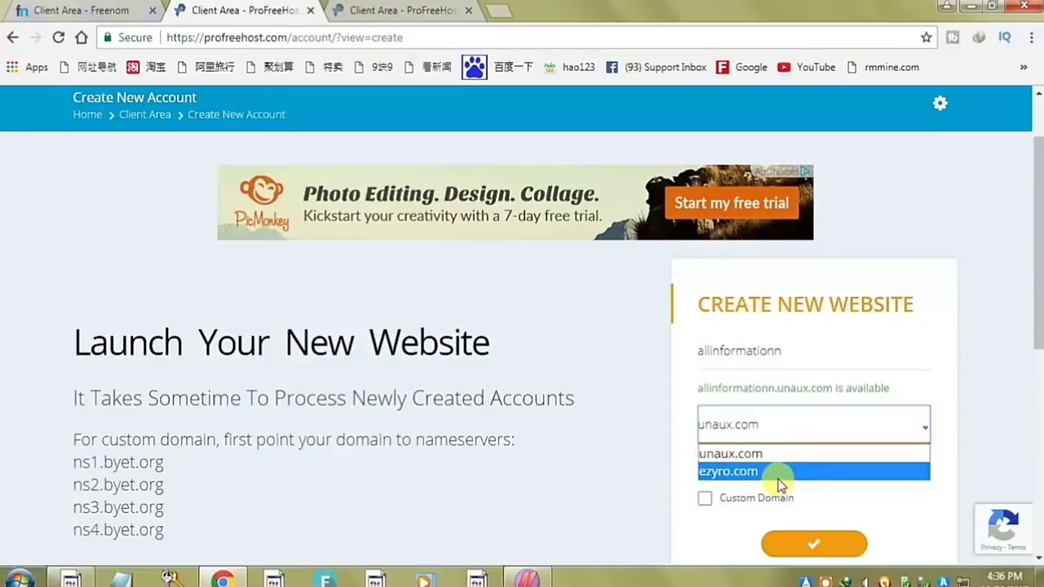
left_click(733, 472)
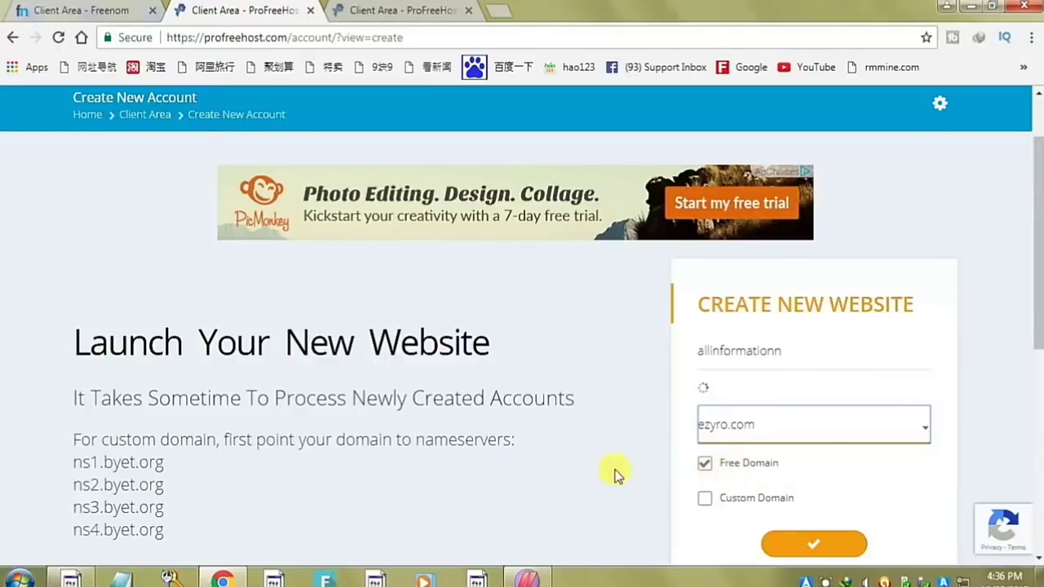
scroll(734, 470, "down", 1)
left_click(840, 467)
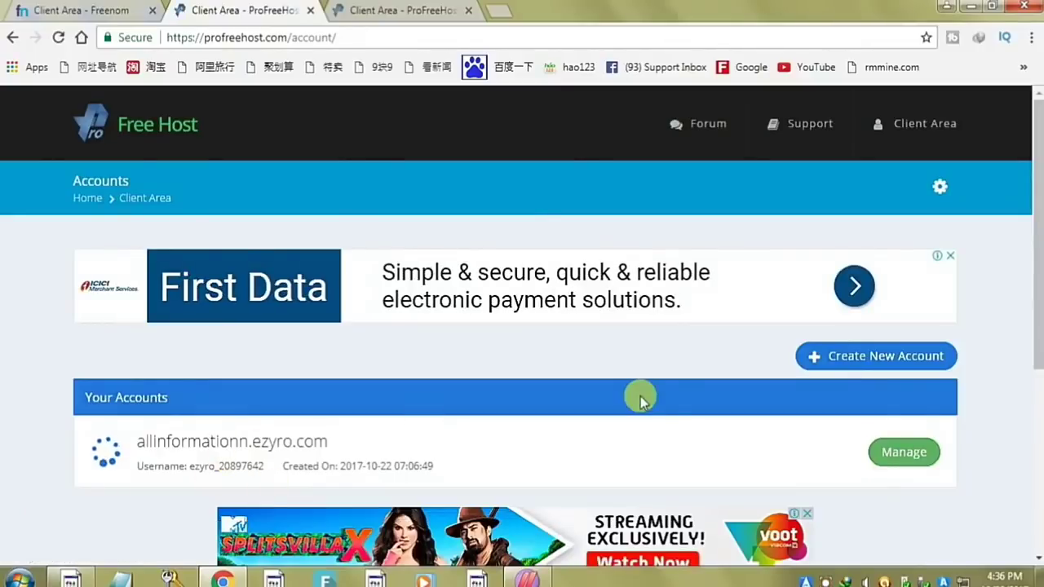
- Manage allinformationn.ezyro.com, reload until it's ready, and launch its Control Panel
scroll(668, 400, "down", 1)
scroll(674, 399, "down", 1)
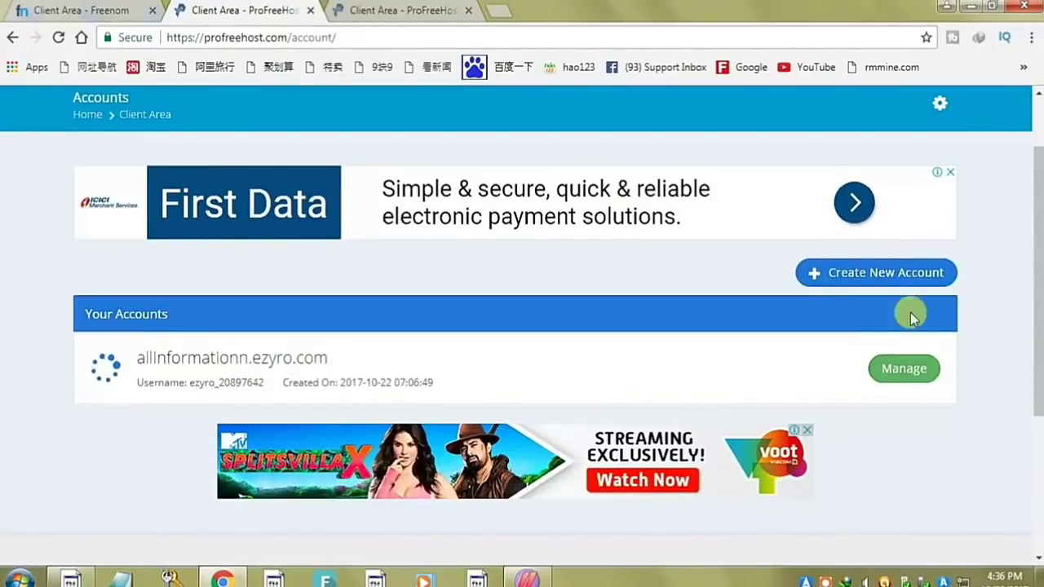
left_click(915, 370)
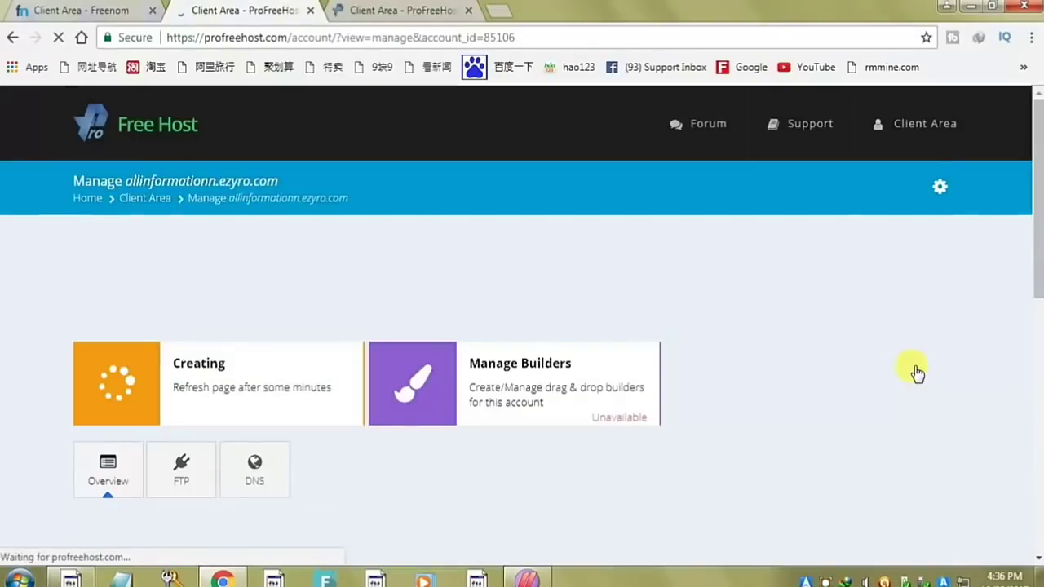
scroll(662, 261, "down", 1)
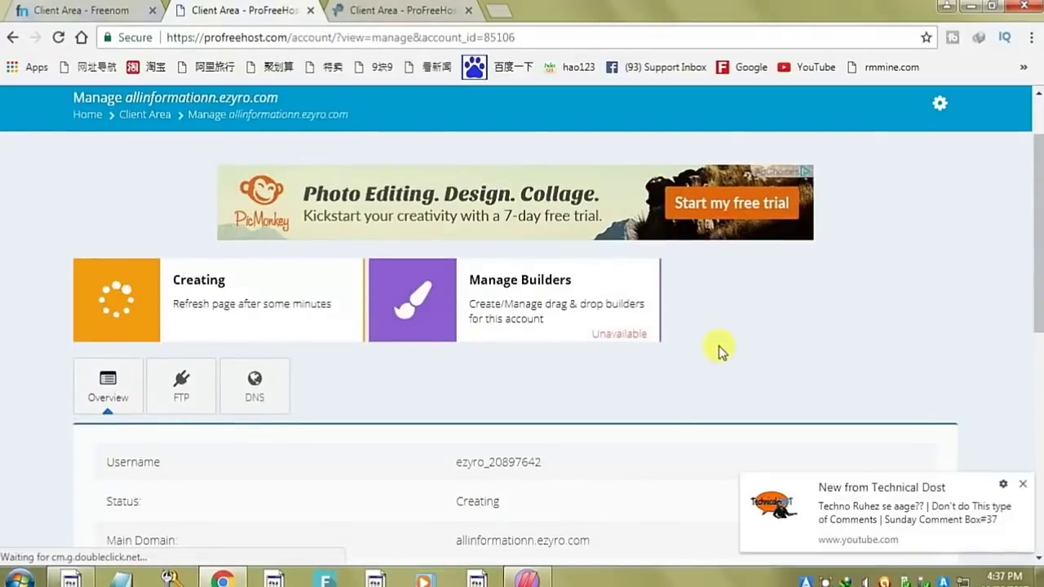
scroll(982, 428, "down", 1)
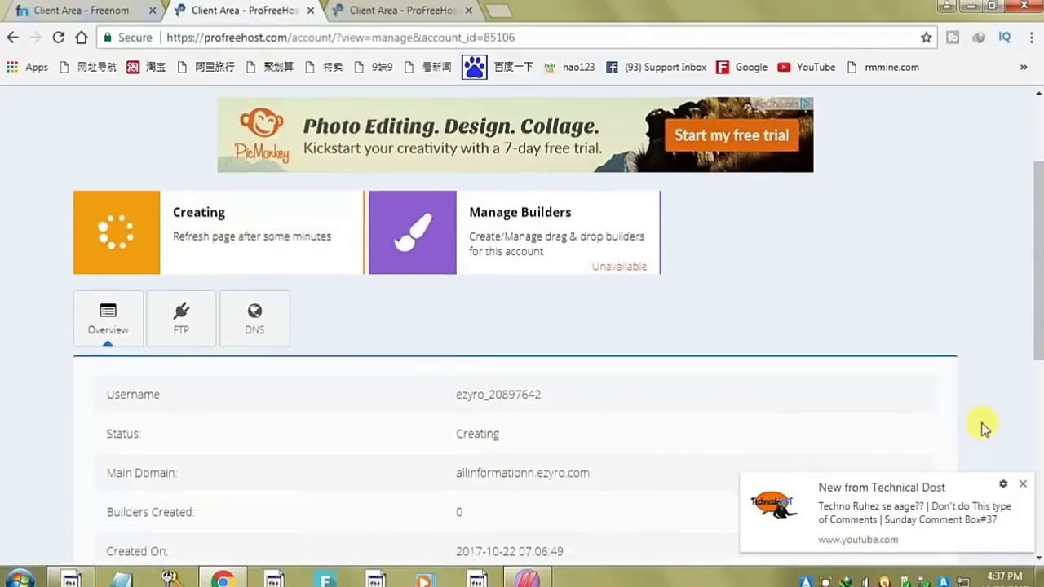
scroll(982, 427, "down", 1)
key("F5")
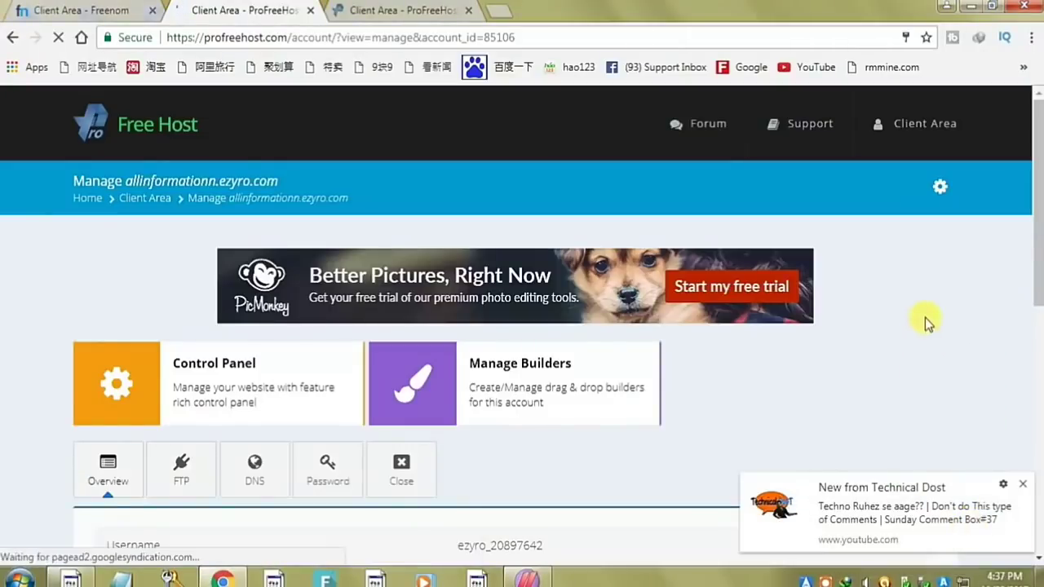
left_click(122, 394)
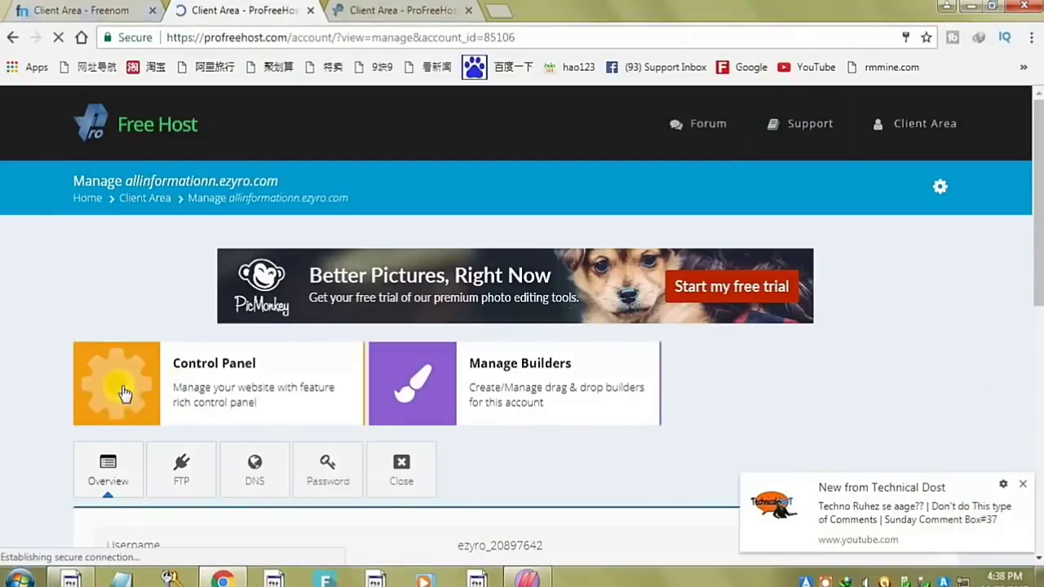
left_click(123, 394)
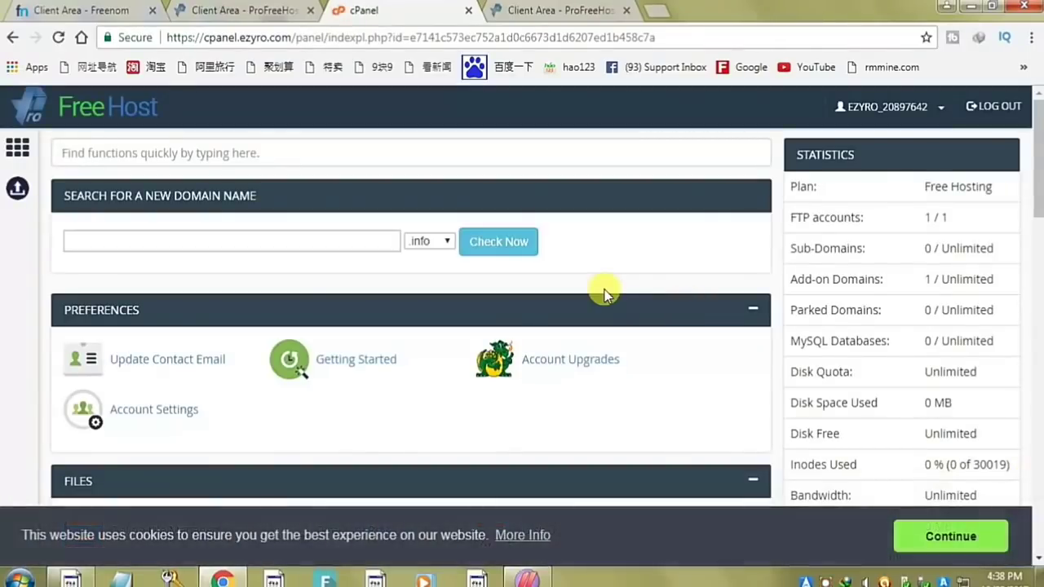
- On cPanel's Aliases (Parked Domains) page, copy the ns1.ezyro.com nameserver from the notice
scroll(603, 295, "down", 1)
scroll(603, 295, "up", 1)
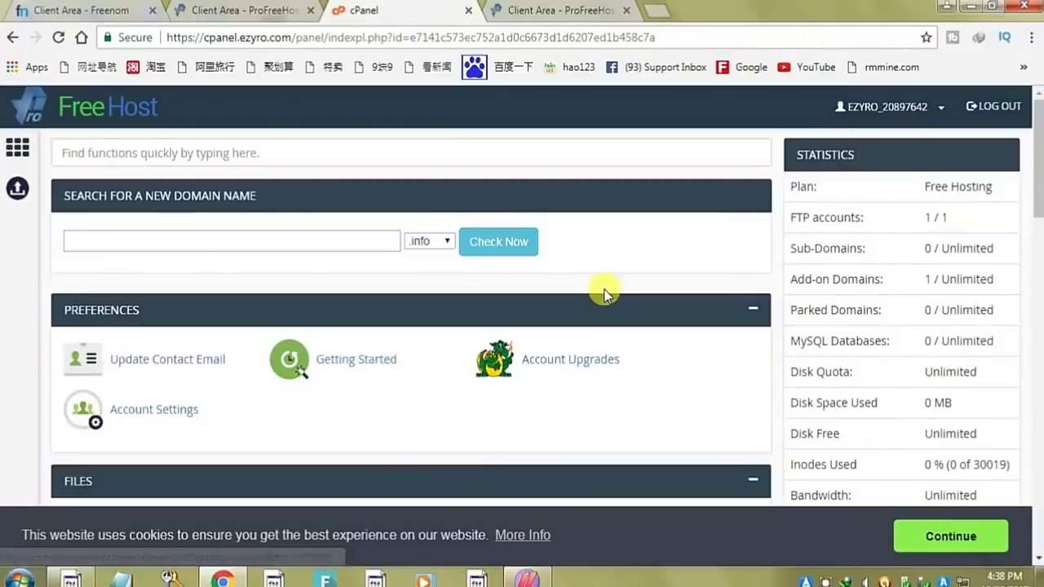
scroll(603, 295, "down", 3)
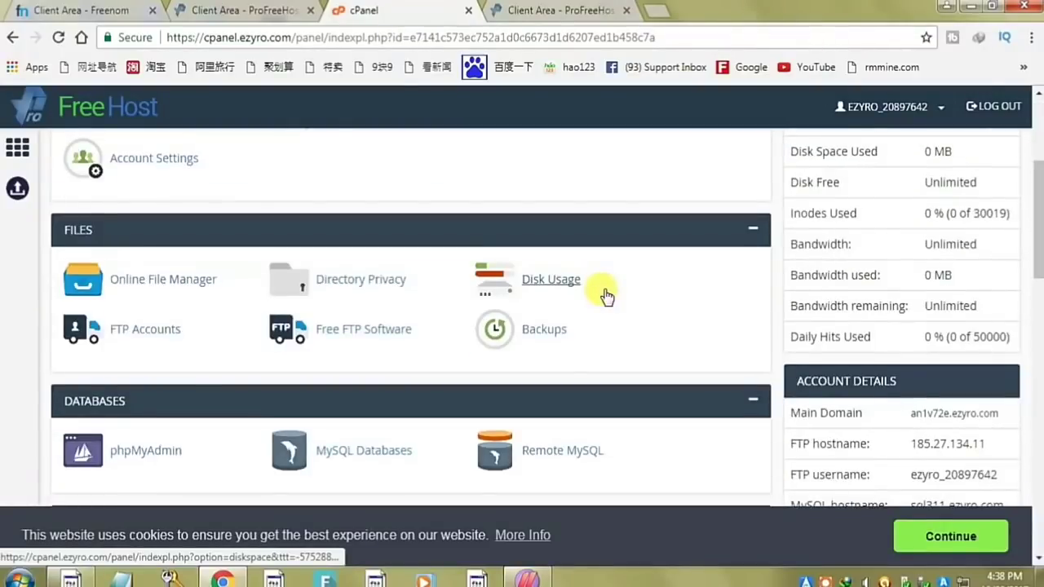
scroll(606, 295, "down", 7)
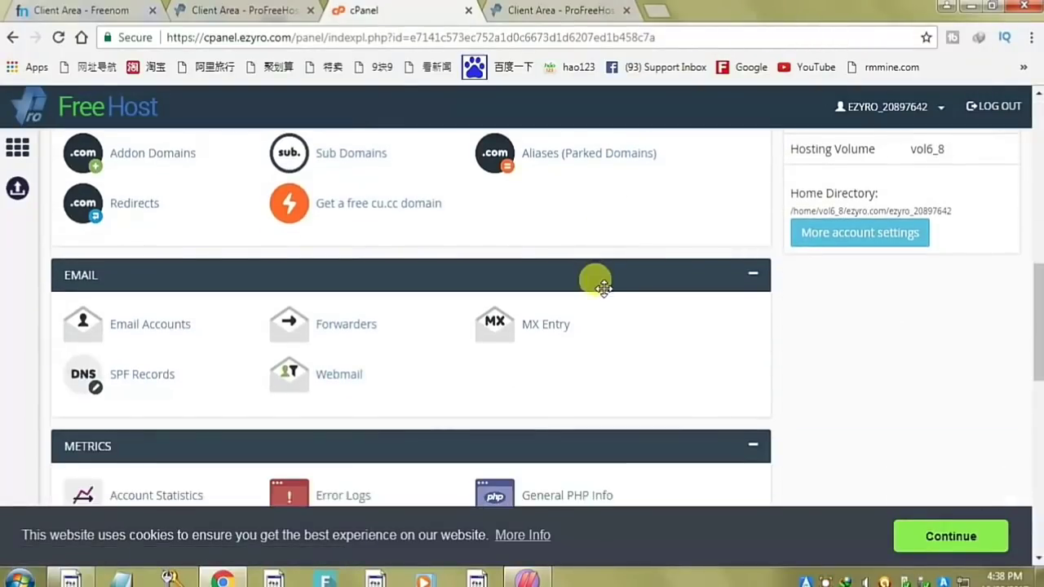
scroll(603, 287, "up", 7)
scroll(603, 289, "down", 1)
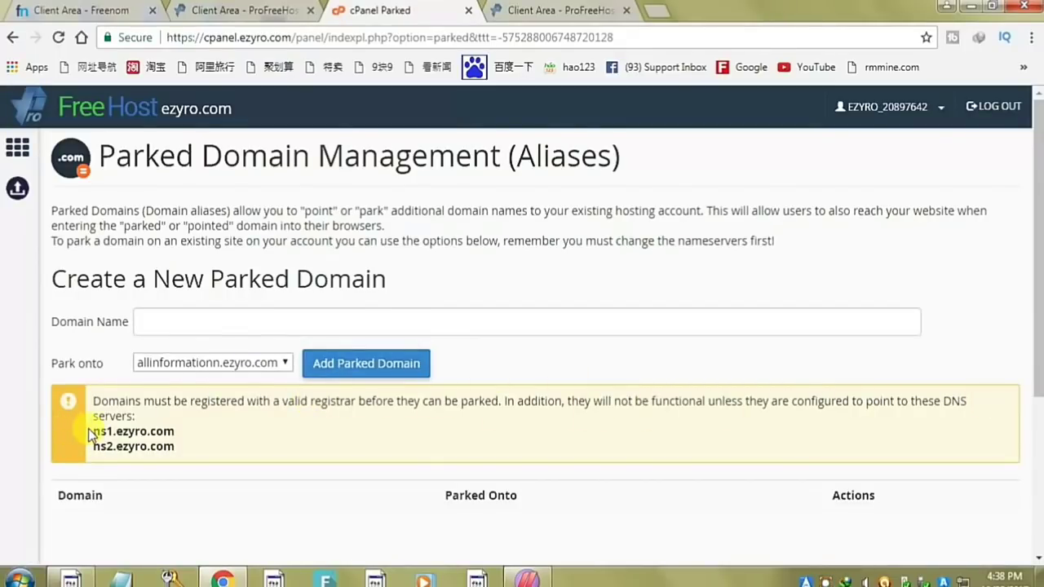
mouse_move(91, 434)
left_mouse_down()
mouse_move(149, 426)
mouse_move(92, 422)
mouse_move(98, 436)
mouse_move(91, 416)
mouse_move(93, 432)
mouse_move(102, 418)
mouse_move(92, 431)
left_mouse_up()
left_click(203, 424)
right_click(124, 442)
left_click(152, 449)
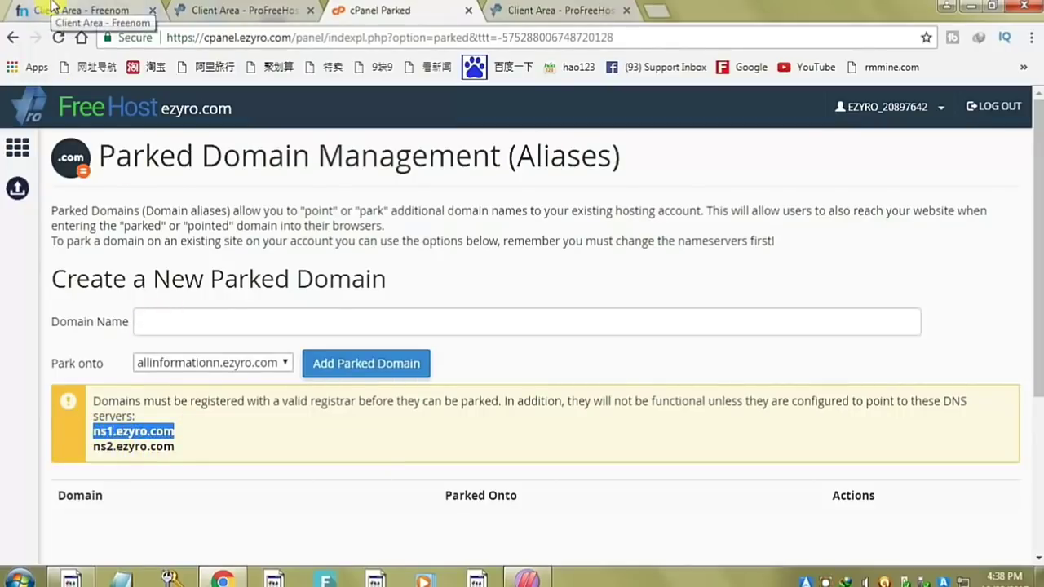
left_click(530, 8)
- In Freenom, open the Nameservers settings for allinformationn.ga
left_click(53, 9)
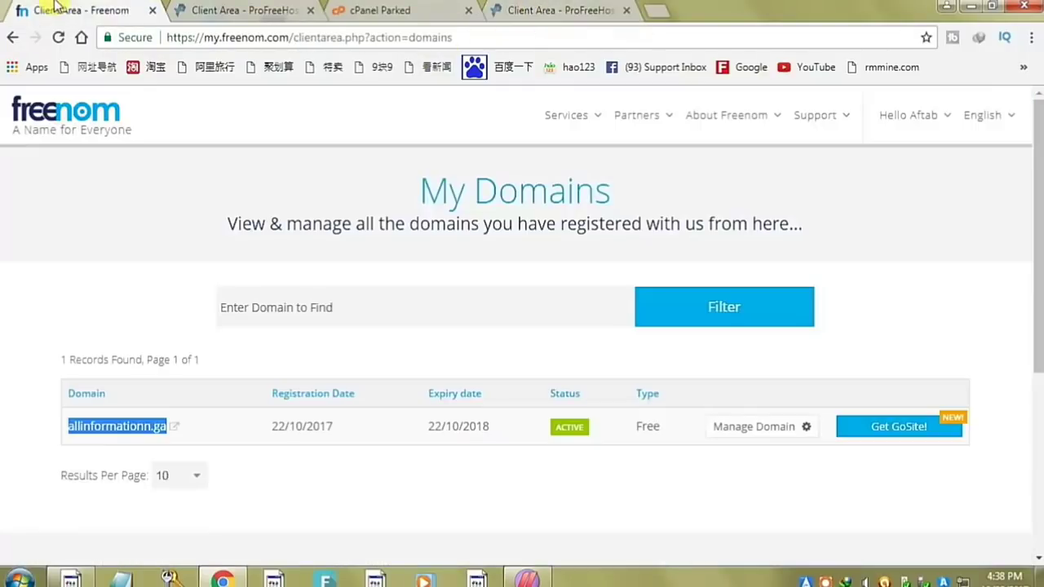
left_click(626, 10)
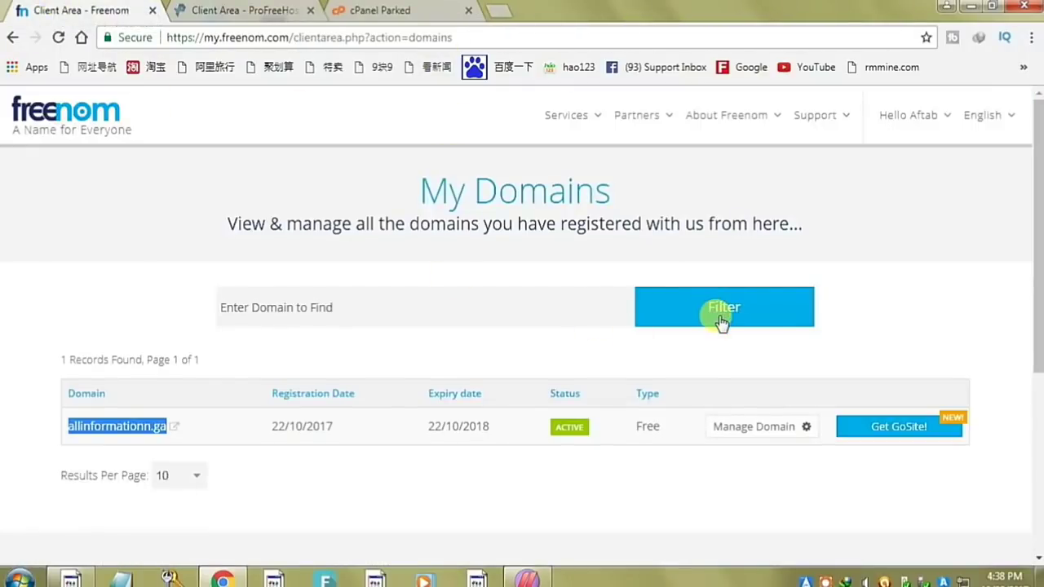
left_click(728, 486)
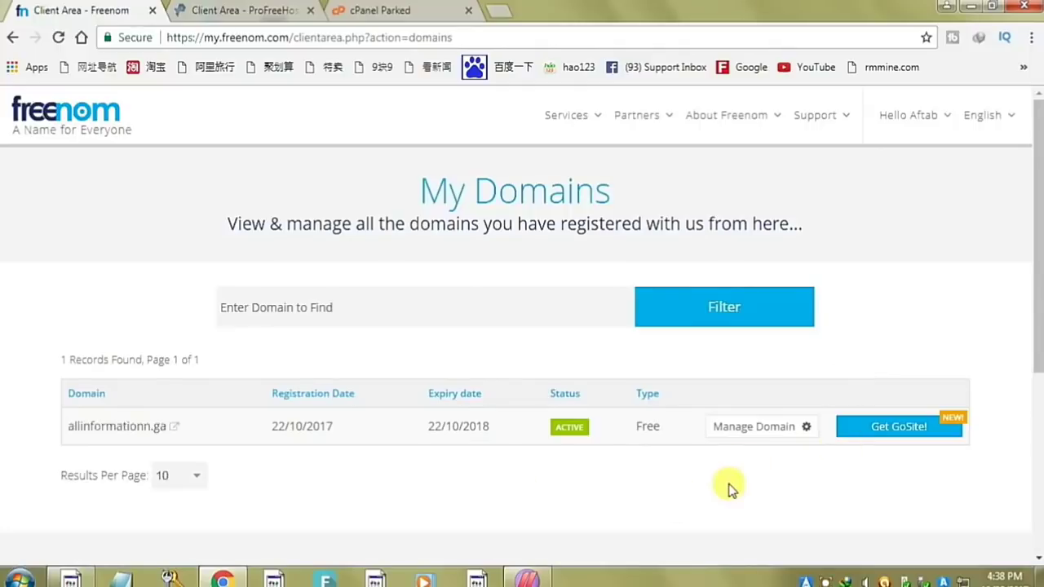
left_click(803, 436)
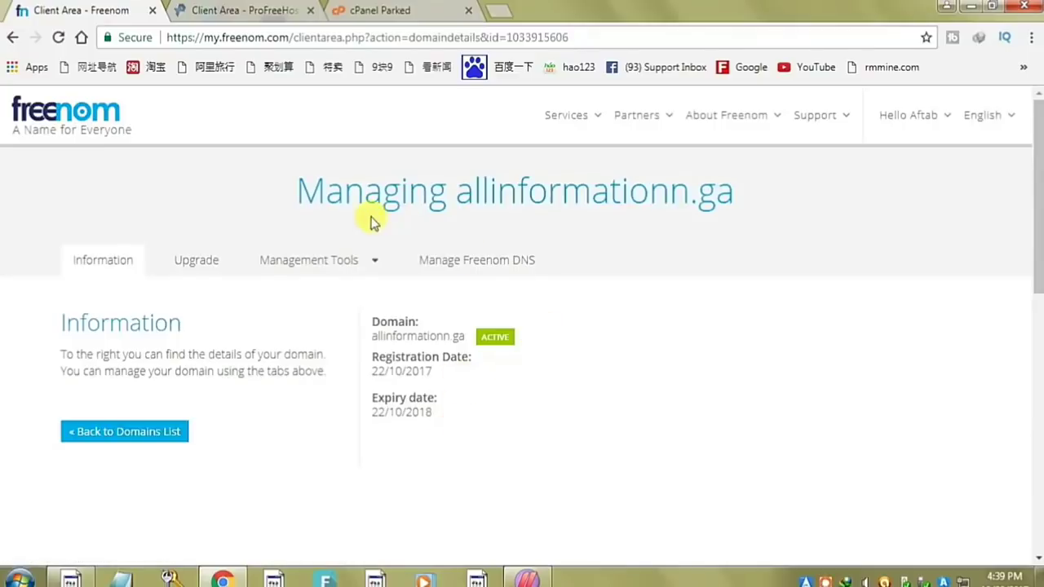
left_click(344, 261)
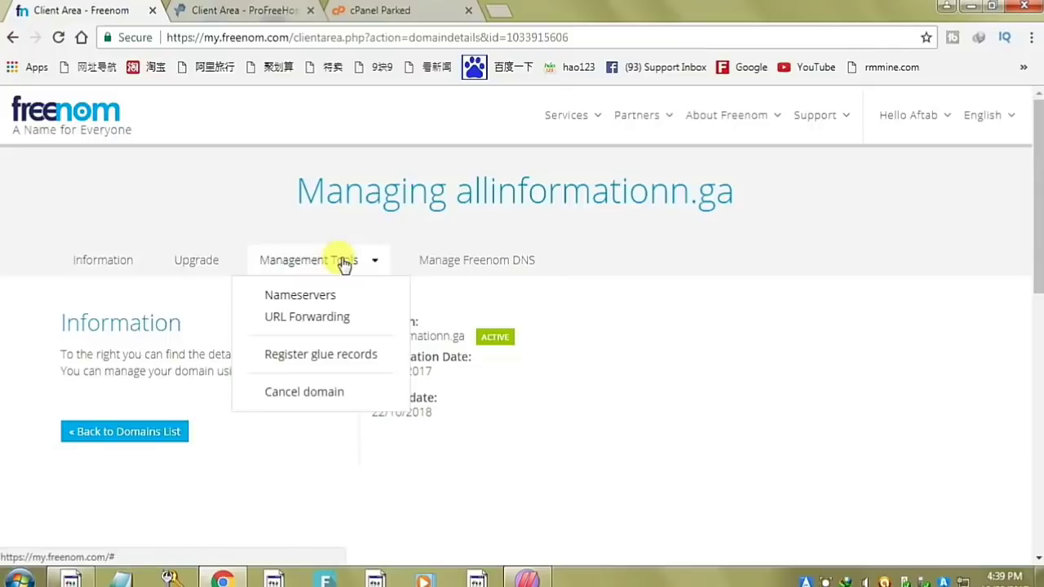
left_click(291, 298)
- Replace the default first nameserver with ns1.ezyro.com
scroll(726, 257, "down", 1)
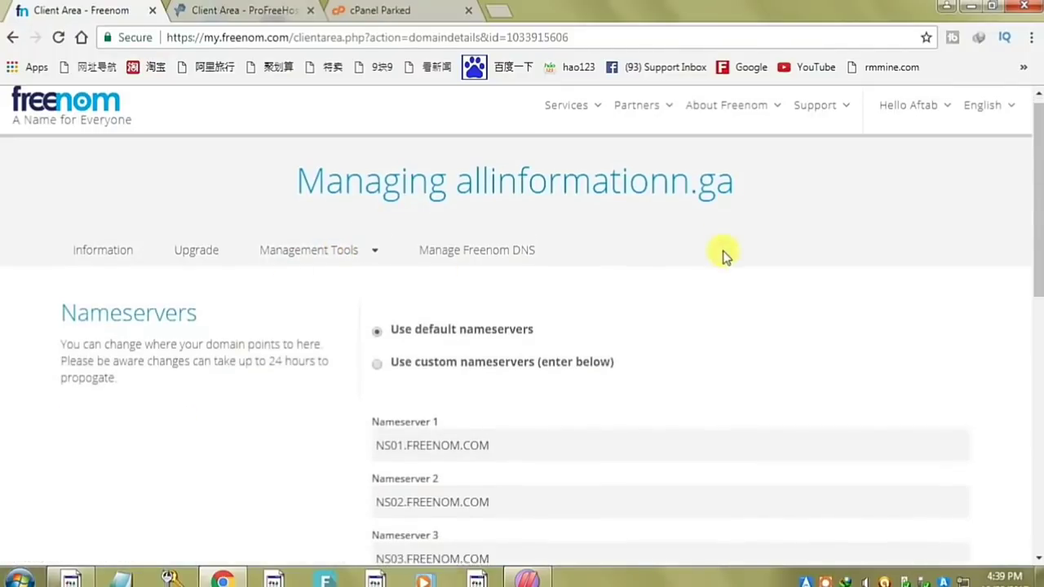
scroll(725, 257, "down", 1)
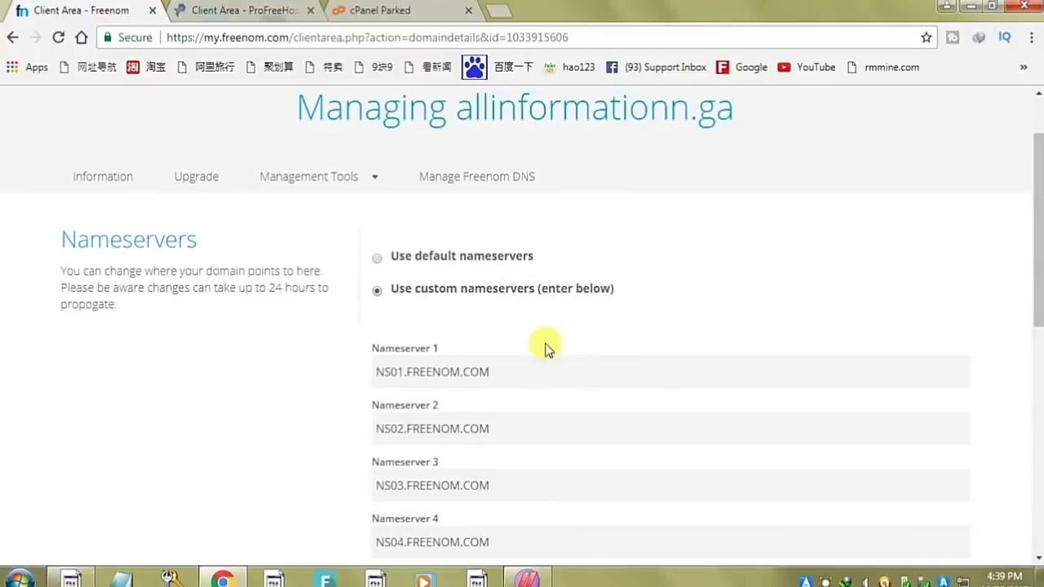
left_click_drag(517, 368, 57, 397)
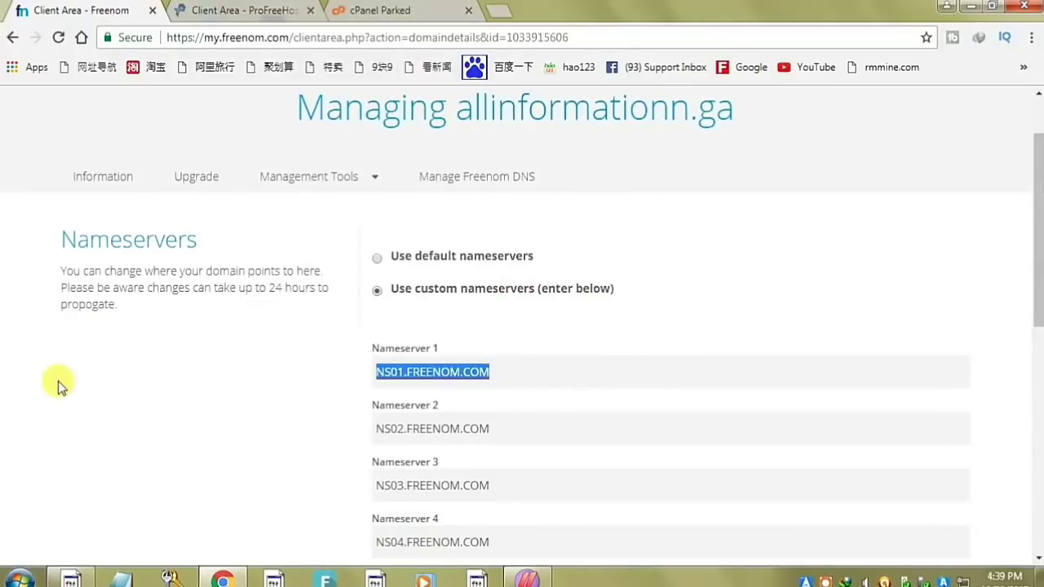
key("ctrl+v")
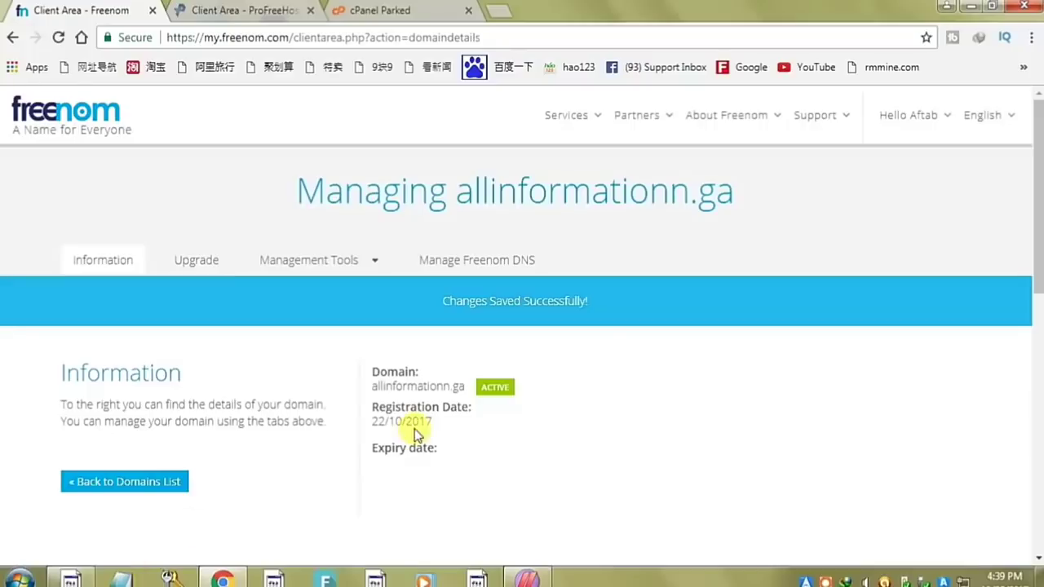
- Copy allinformationn.ga from Freenom and add it as a parked domain in cPanel
left_click_drag(458, 196, 742, 193)
right_click(741, 193)
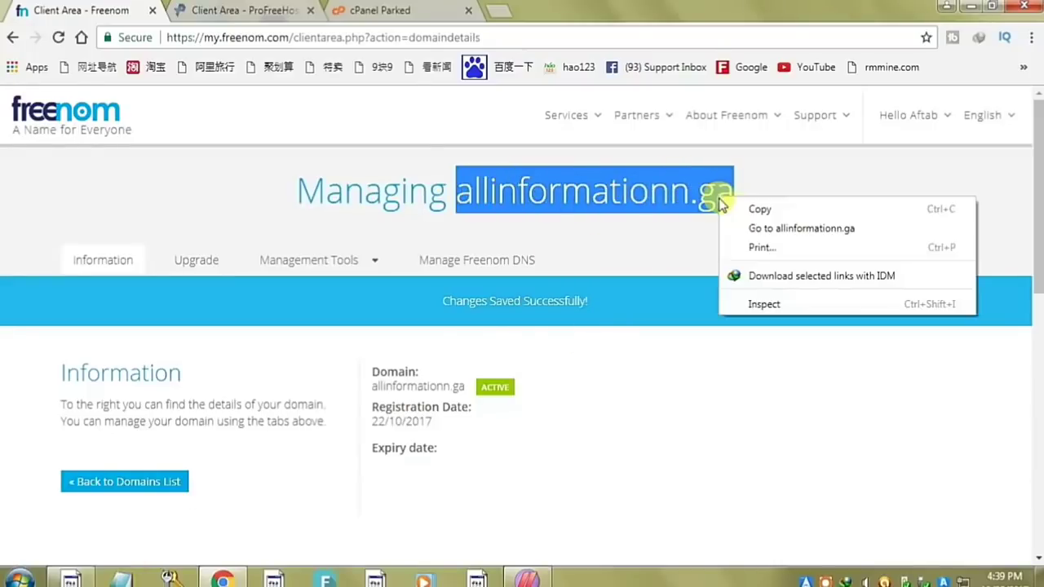
left_click(748, 208)
left_click(380, 10)
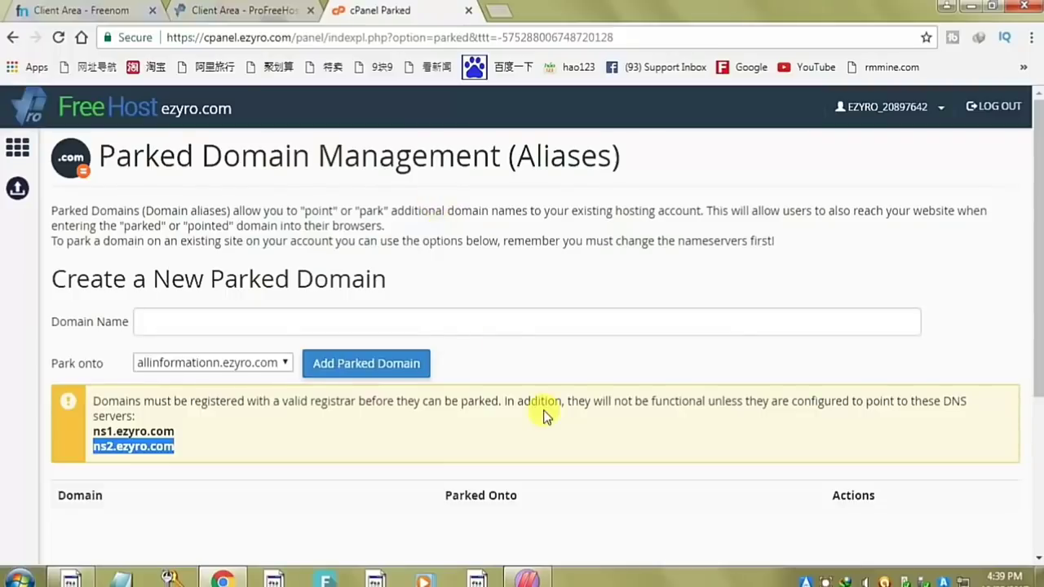
scroll(541, 401, "down", 2)
scroll(542, 403, "up", 2)
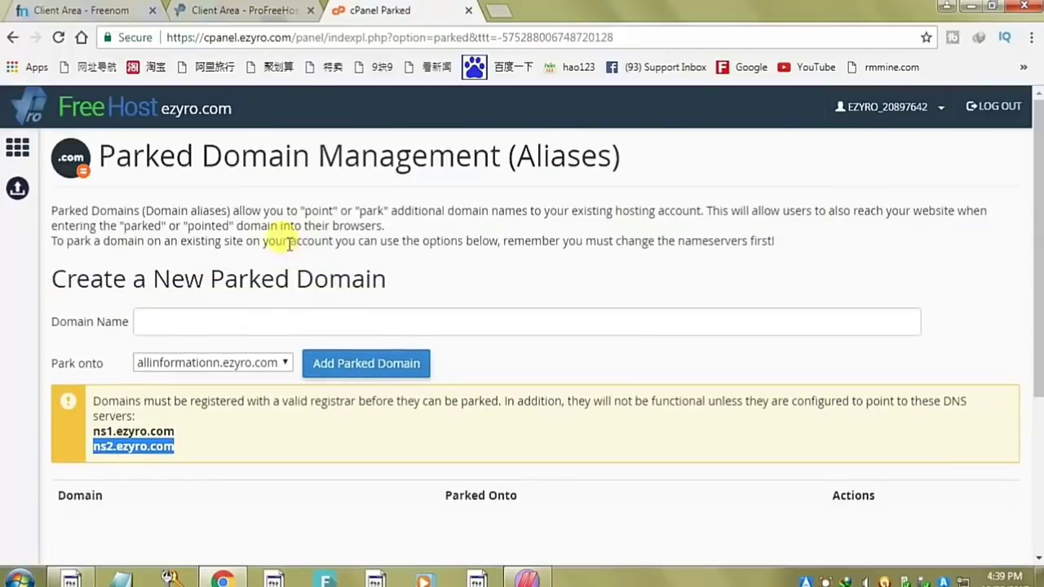
left_click(278, 325)
key("ctrl+v")
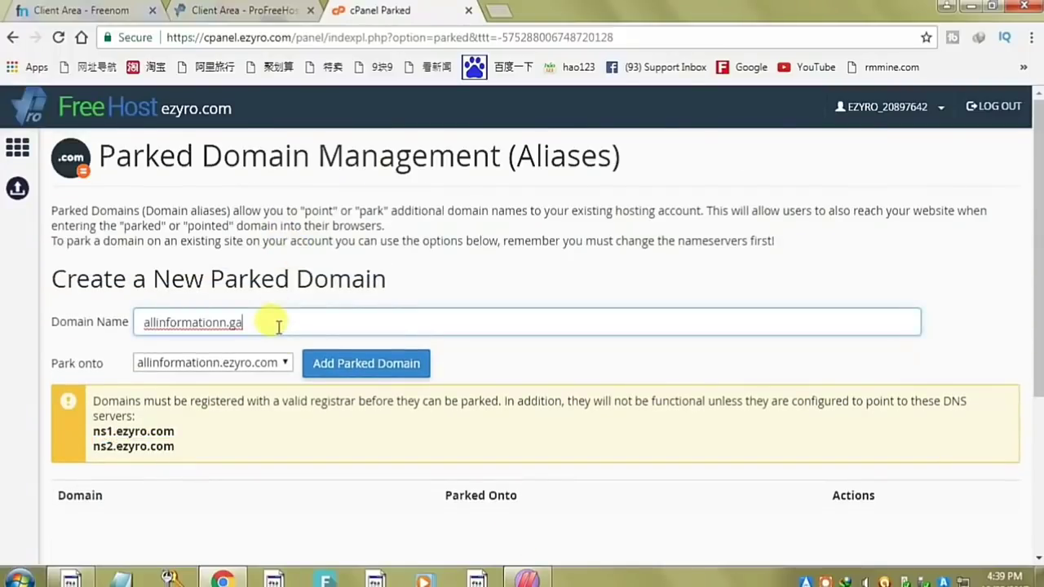
left_click(349, 367)
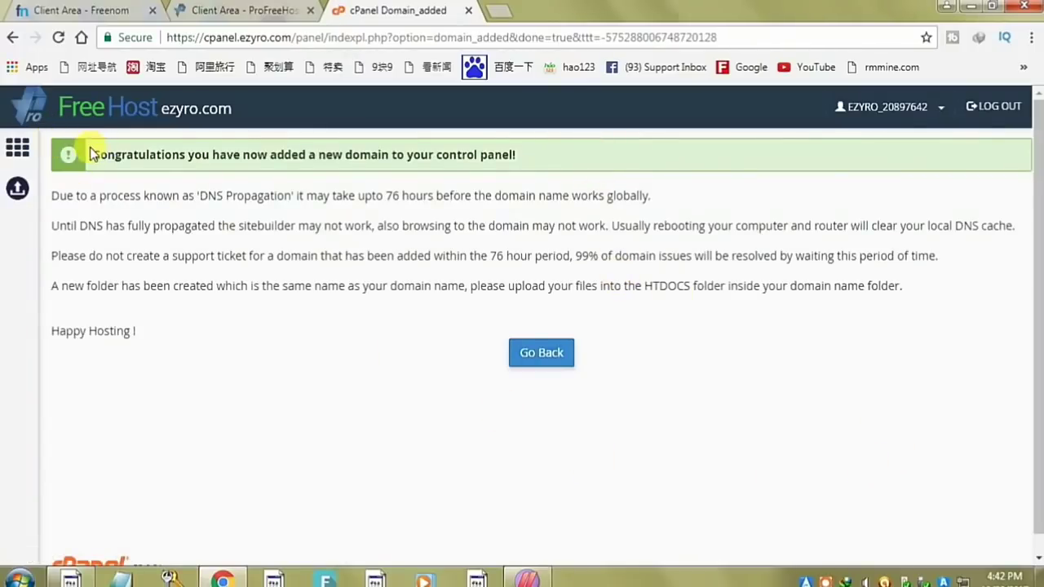
- Go back to the cPanel home page and scroll down to the SOFTWARE section
left_click_drag(92, 154, 527, 156)
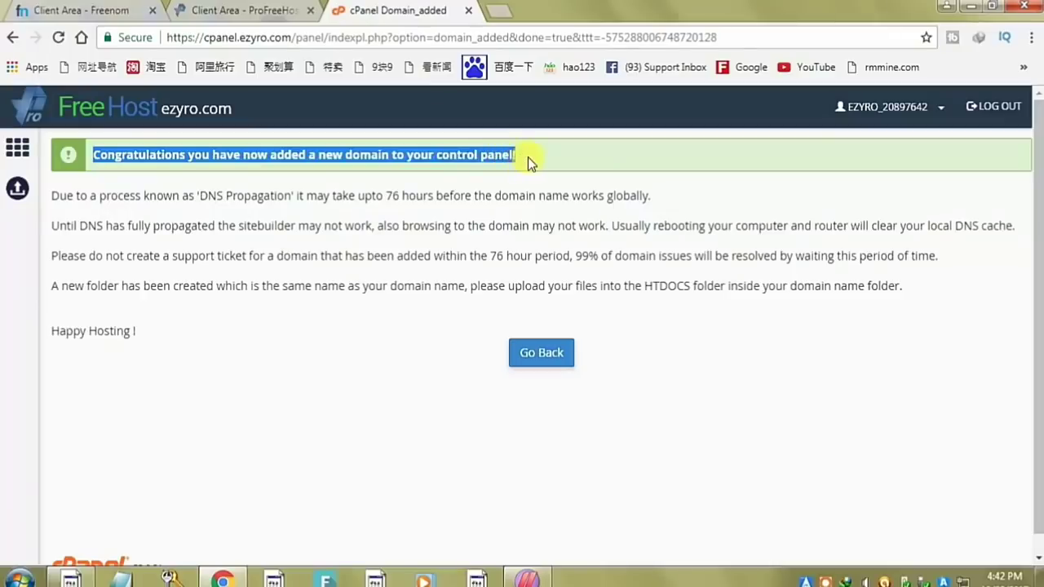
left_click(633, 285)
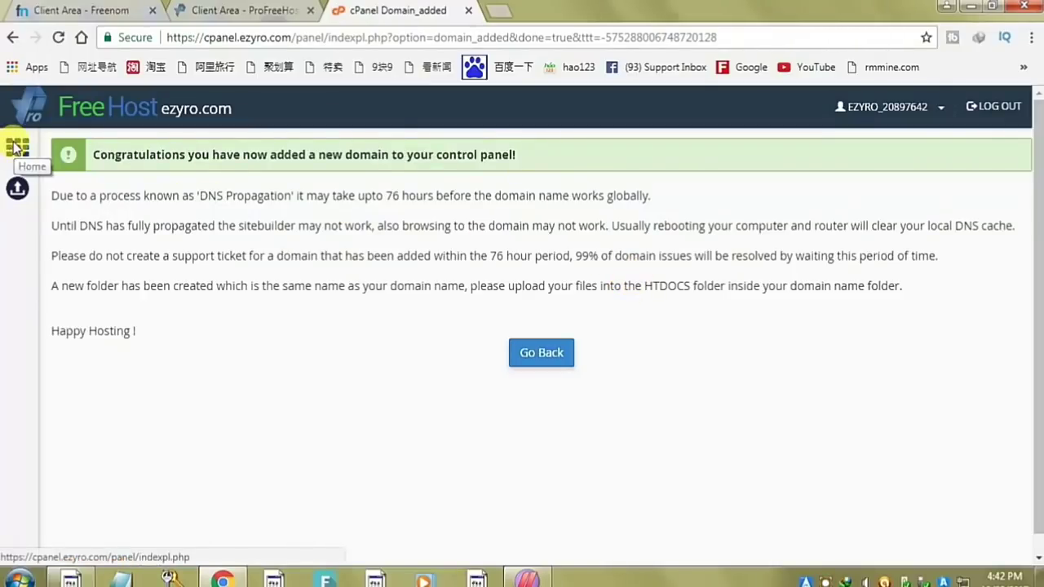
left_click(16, 146)
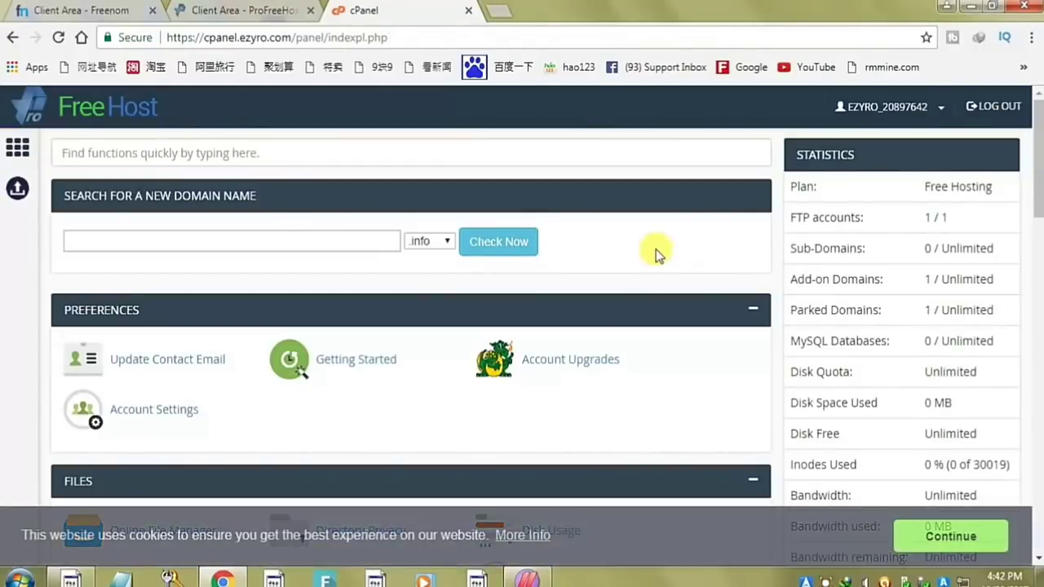
scroll(658, 255, "down", 2)
scroll(657, 255, "down", 3)
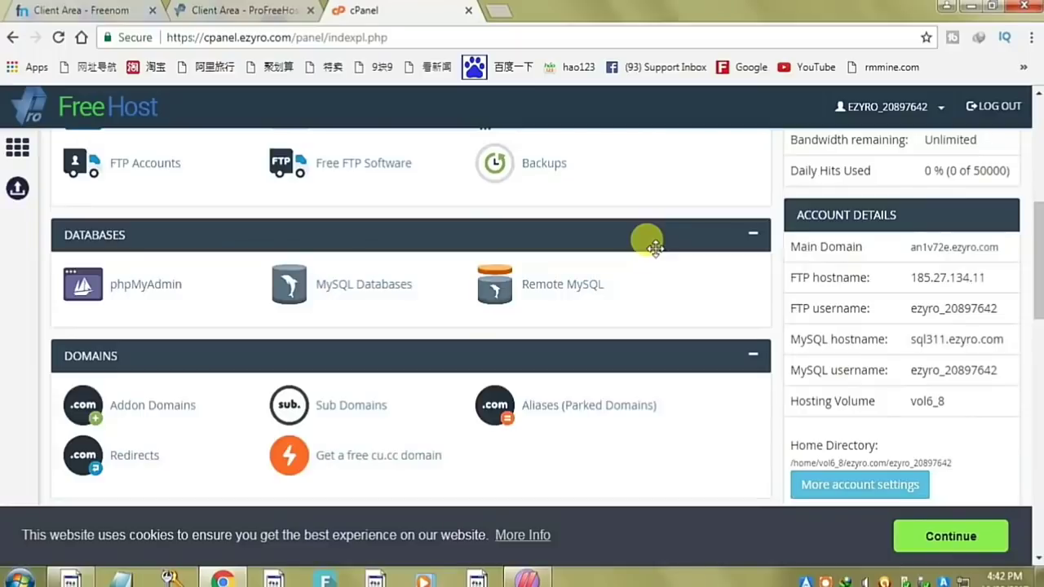
scroll(656, 251, "down", 3)
scroll(657, 255, "down", 5)
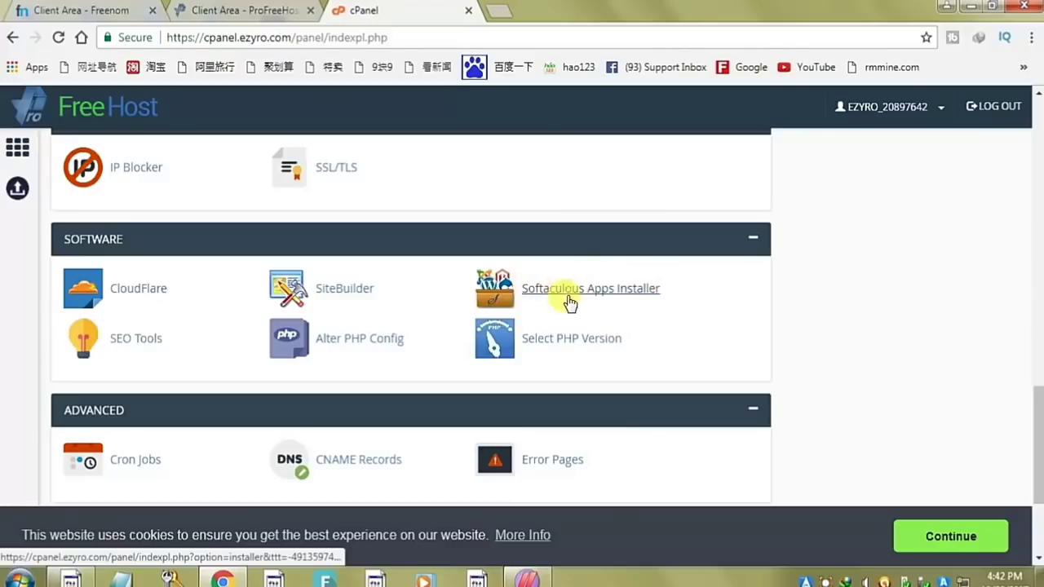
- Open the Softaculous Apps Installer and start a WordPress install
left_click(621, 289)
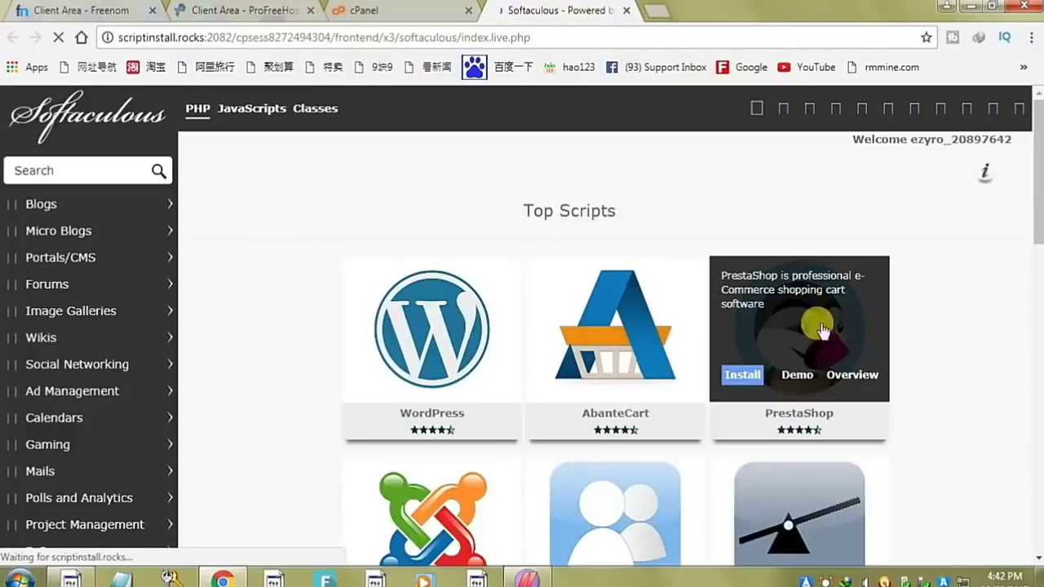
mouse_move(429, 383)
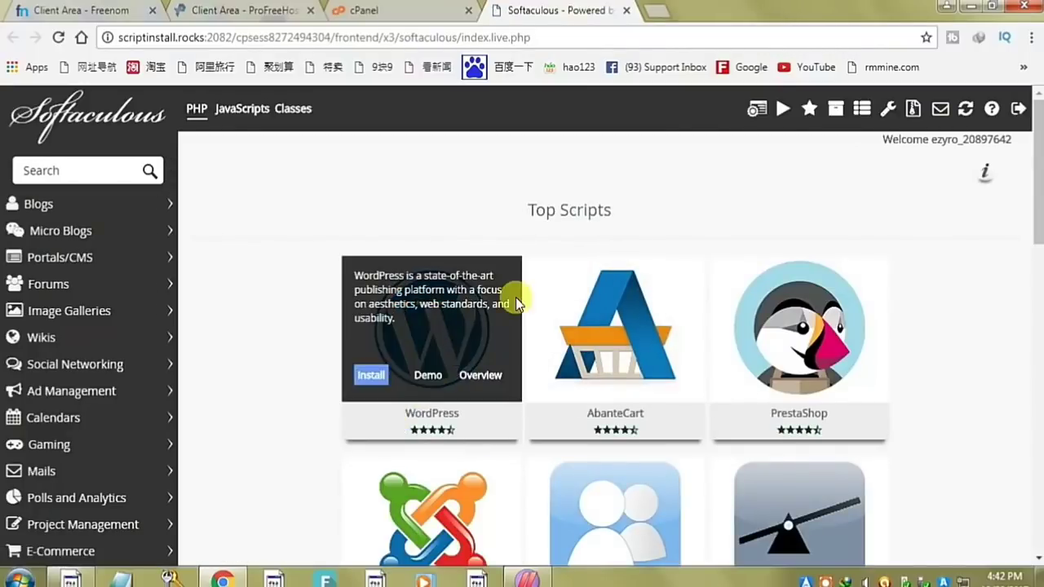
scroll(883, 398, "down", 2)
scroll(881, 386, "down", 10)
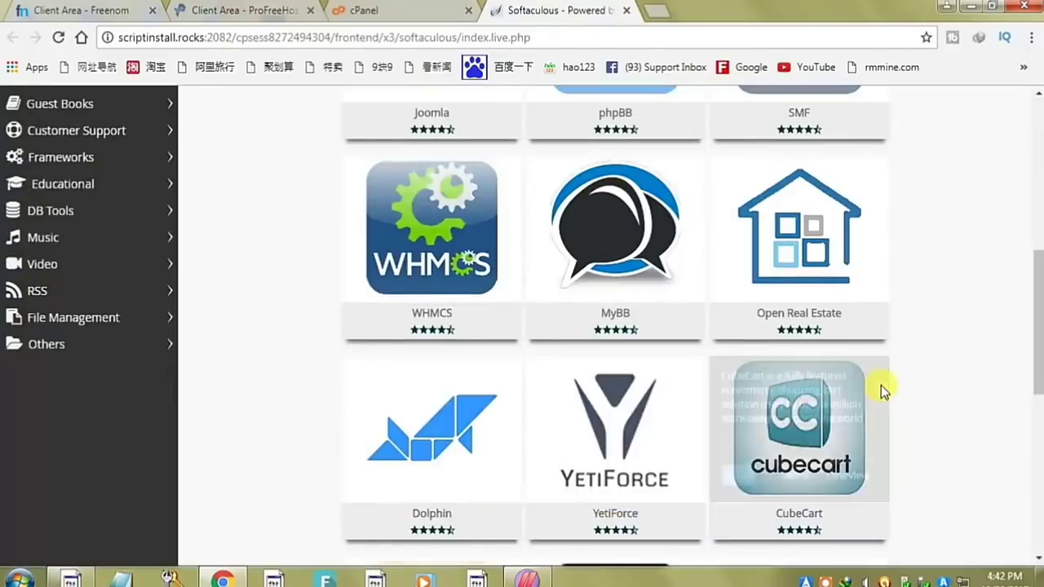
scroll(882, 383, "up", 10)
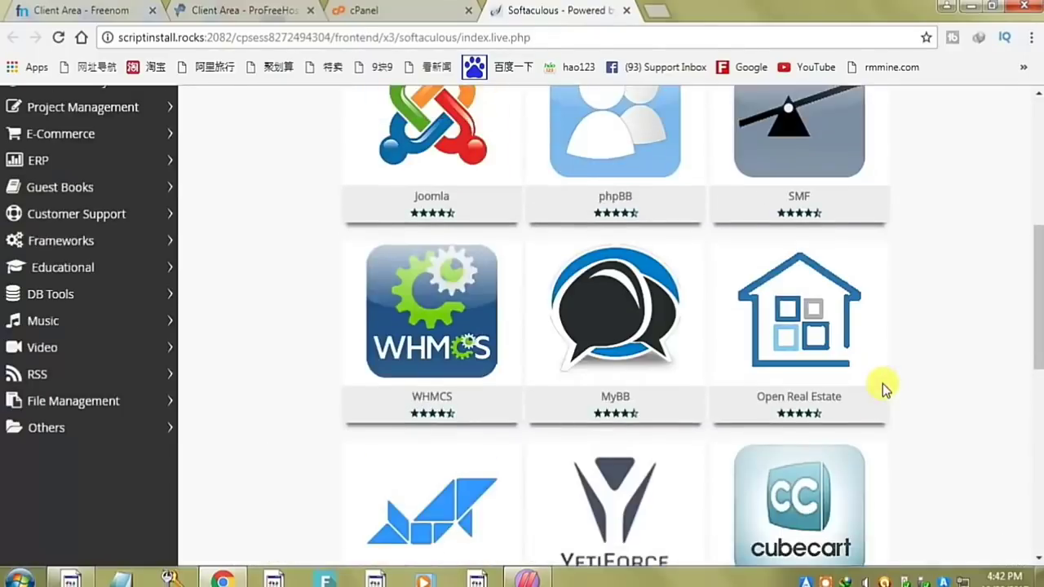
scroll(379, 272, "up", 2)
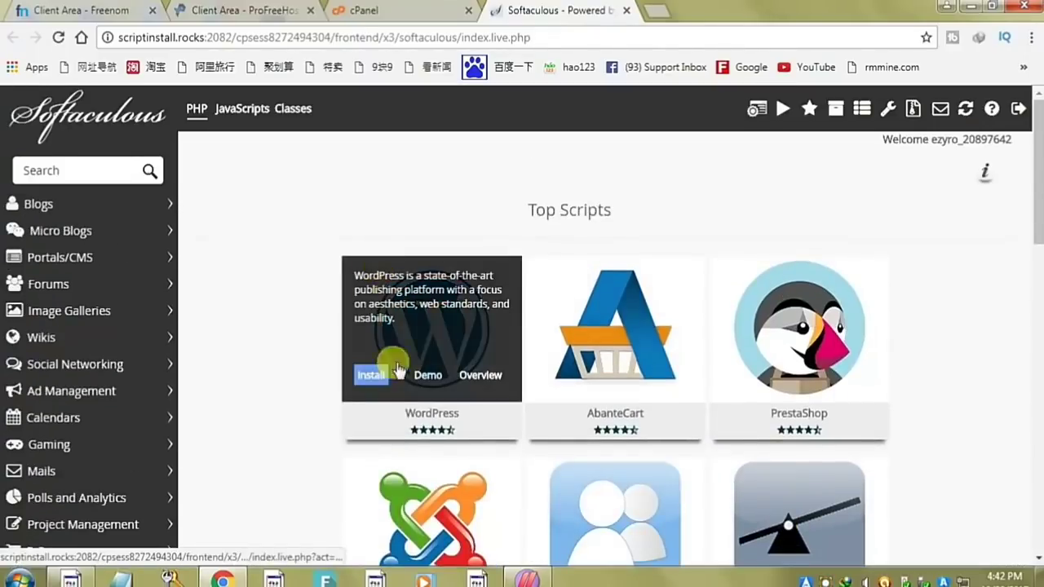
left_click(369, 375)
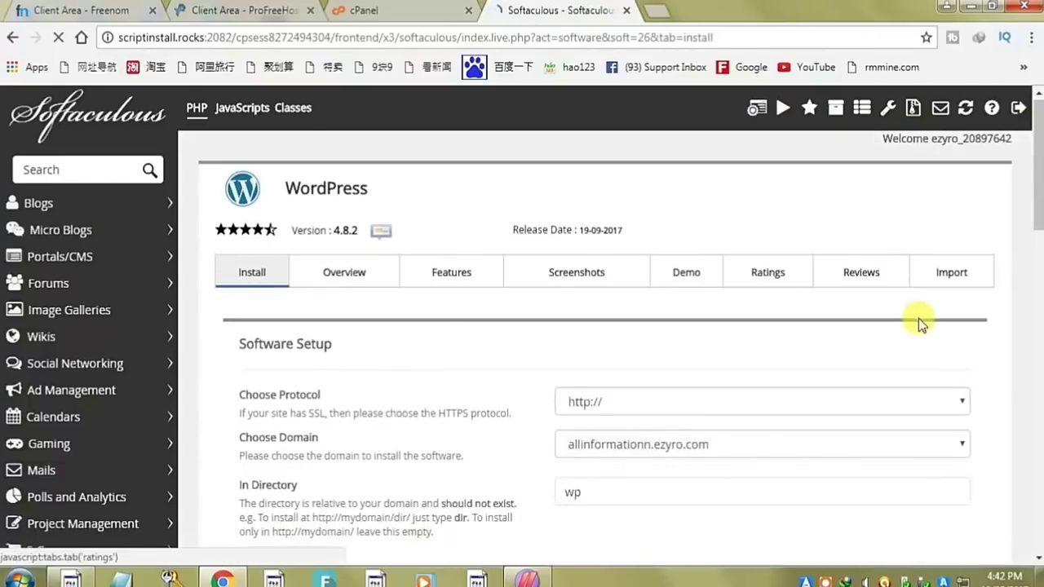
scroll(918, 319, "down", 2)
scroll(920, 352, "down", 2)
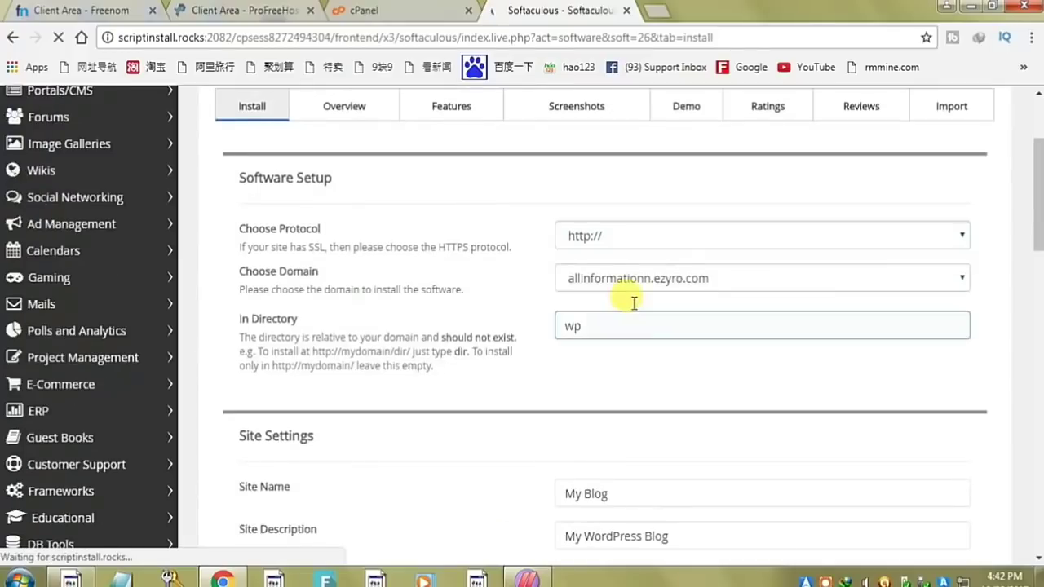
left_click(715, 240)
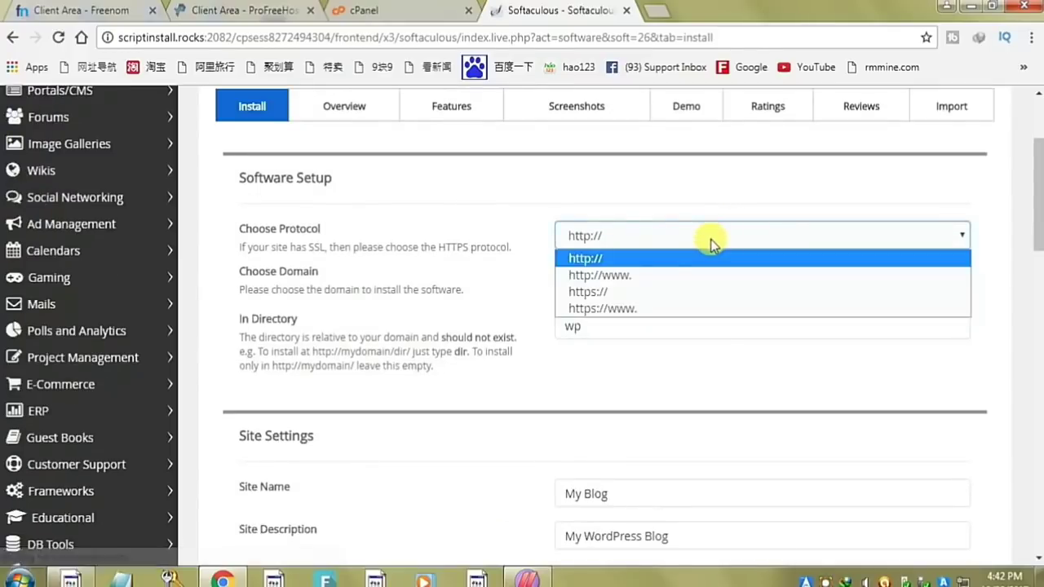
left_click(597, 258)
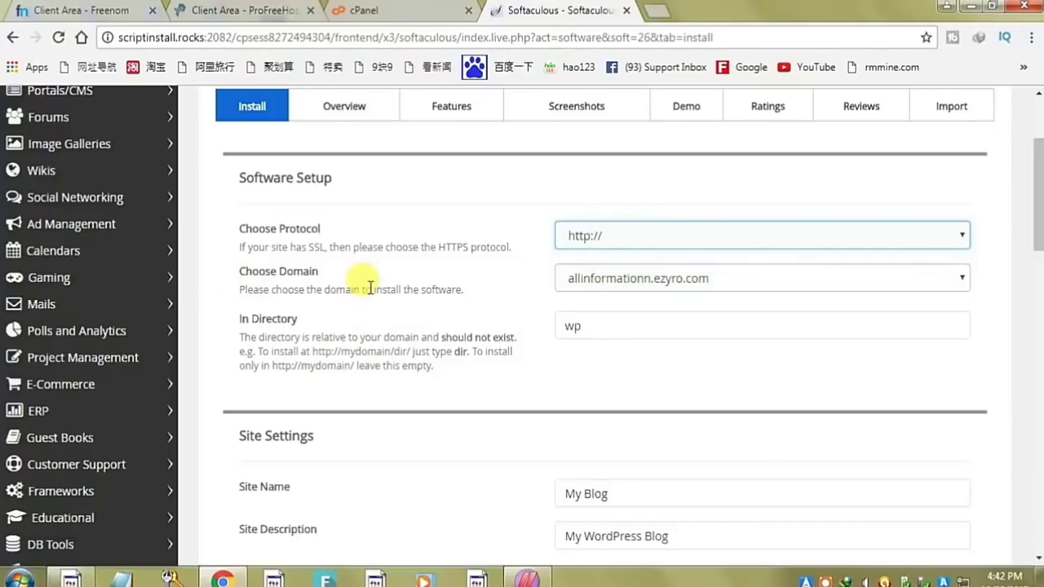
left_click(644, 278)
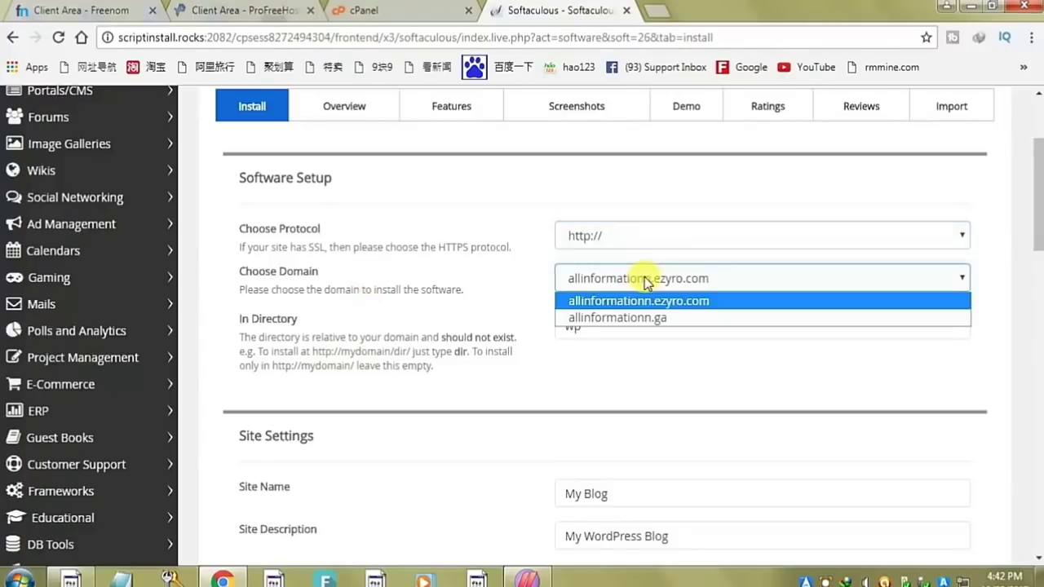
left_click(670, 318)
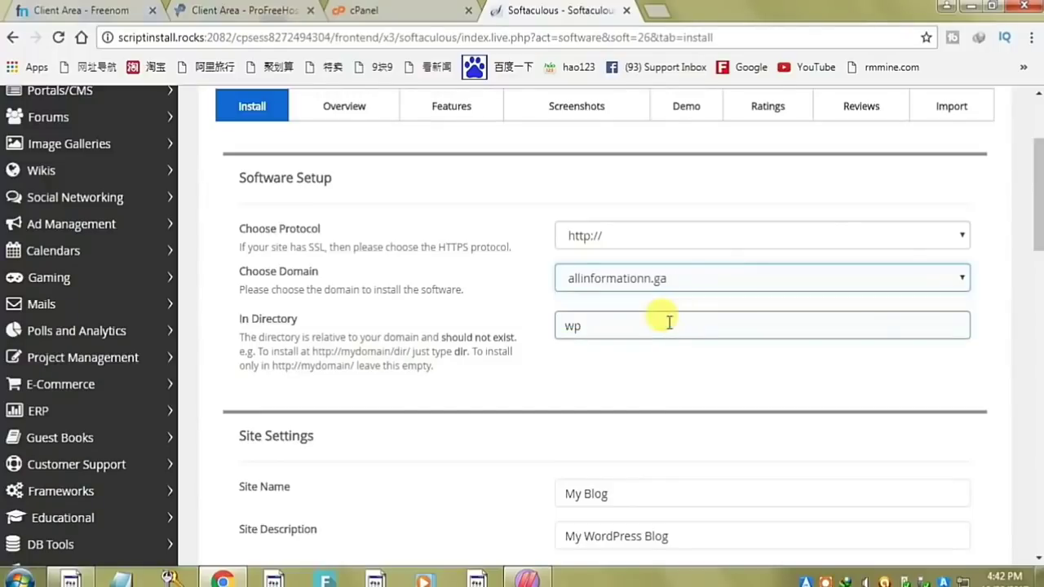
double_click(669, 322)
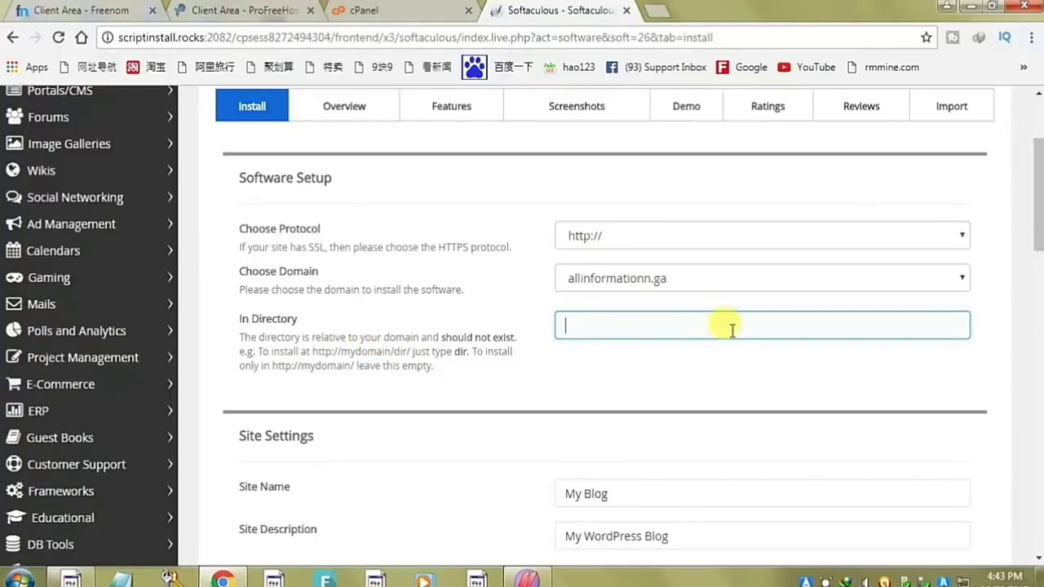
- Set the site name to 'all informmation' and the description to 'all info'
scroll(732, 329, "down", 1)
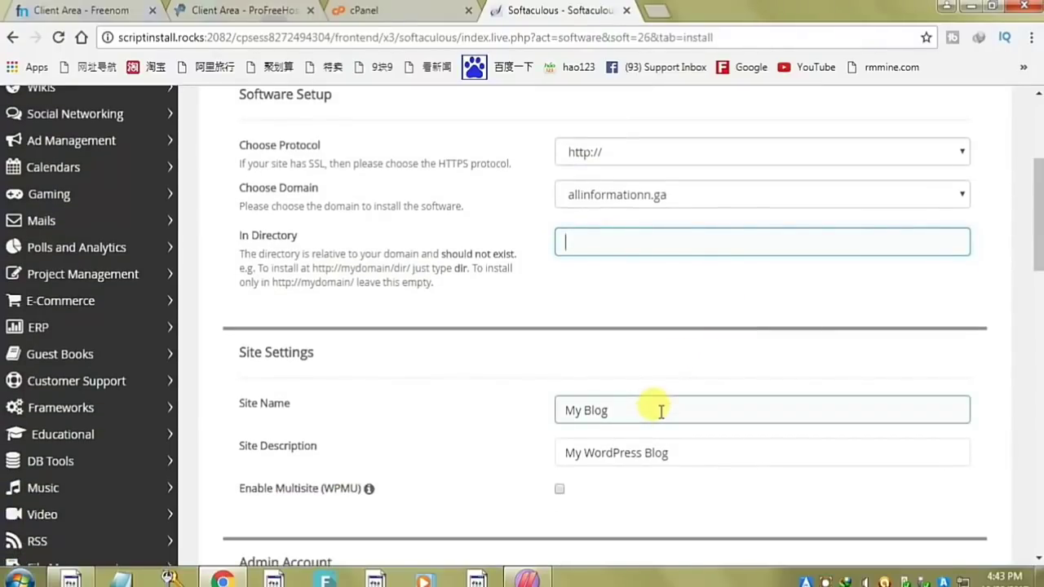
left_click_drag(660, 411, 398, 438)
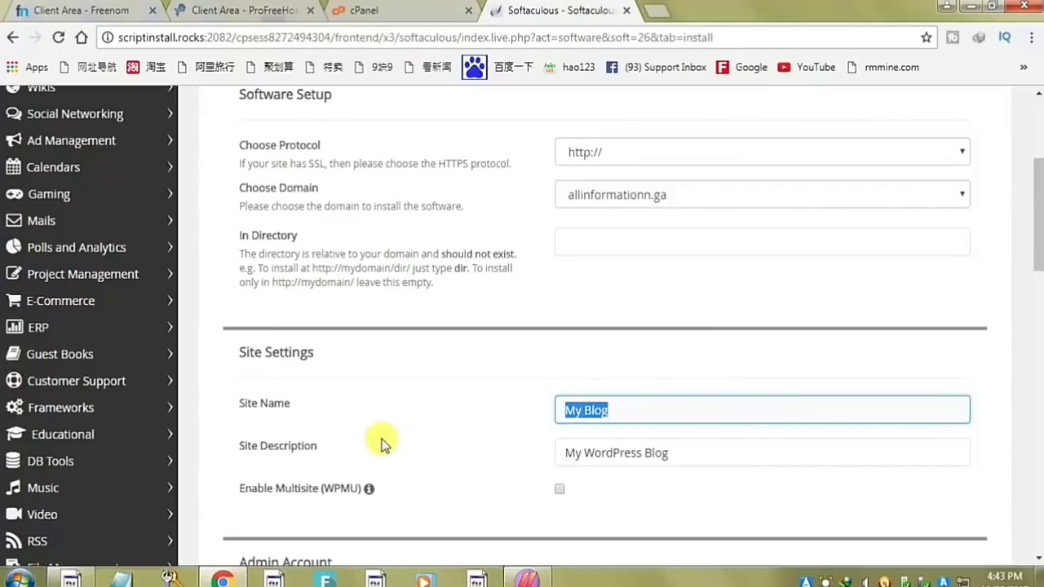
type("all inff")
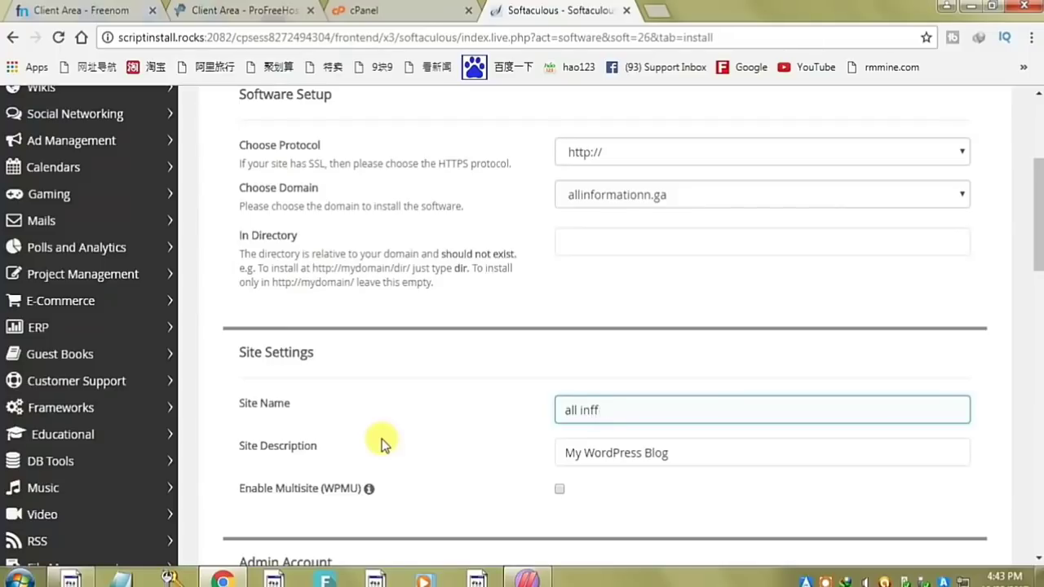
type("ormmat")
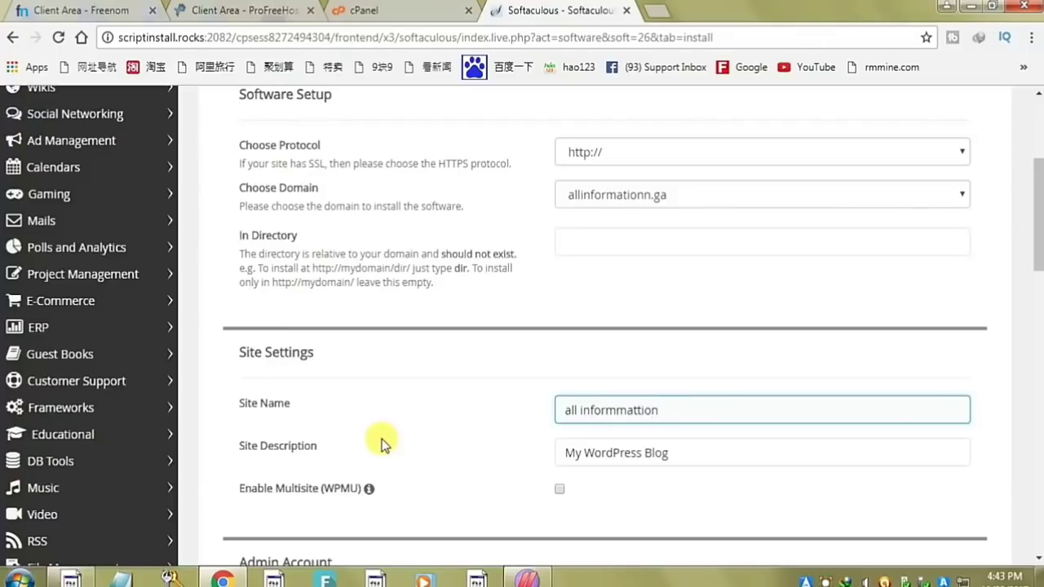
type("tion")
key("Left")
key("Left")
key("Left")
key("BackSpace")
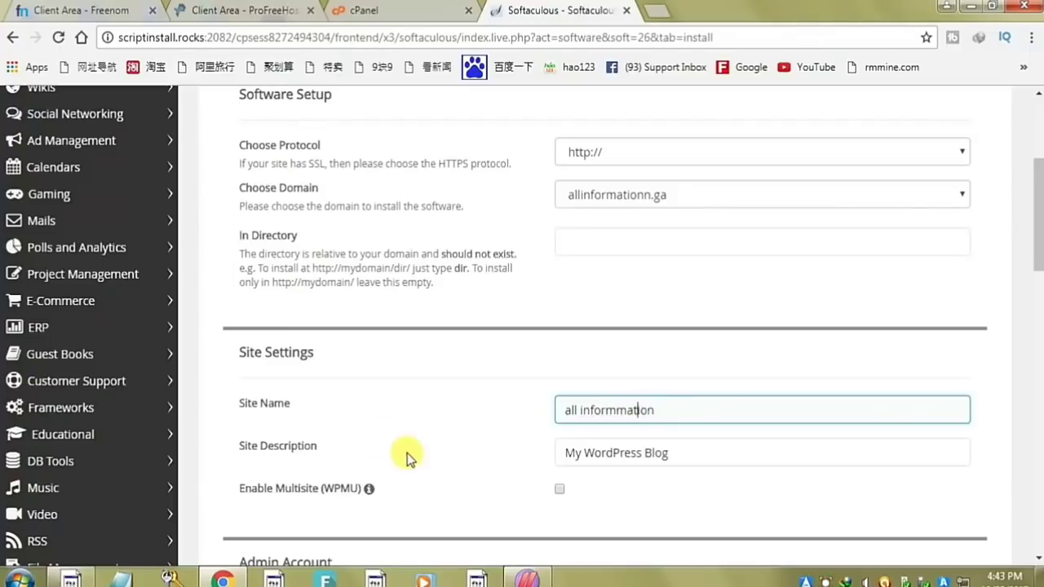
key("Tab")
type("al")
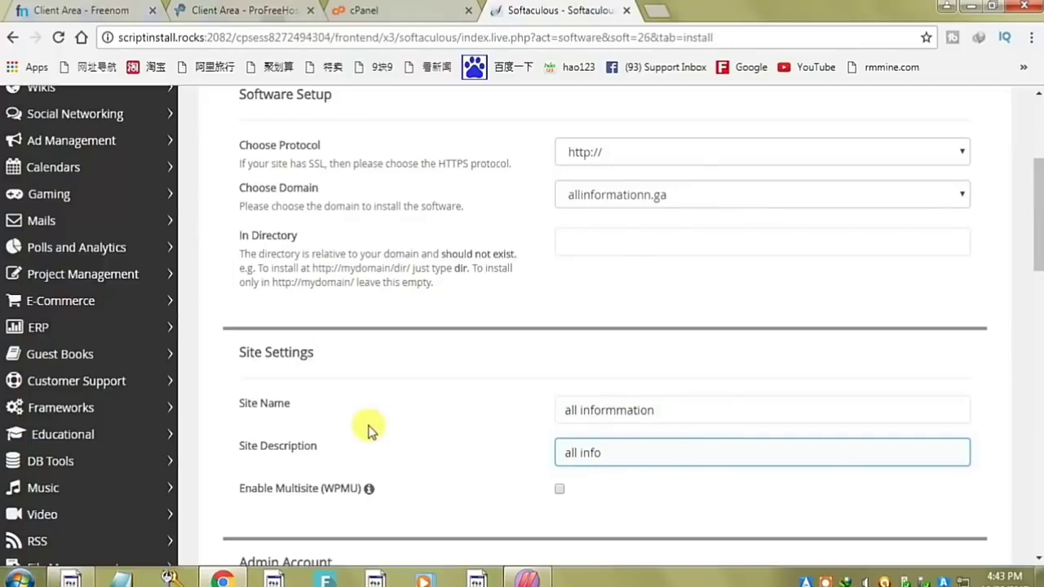
scroll(367, 429, "down", 4)
- Enter an admin username and type a new admin password over the default
left_click(689, 286)
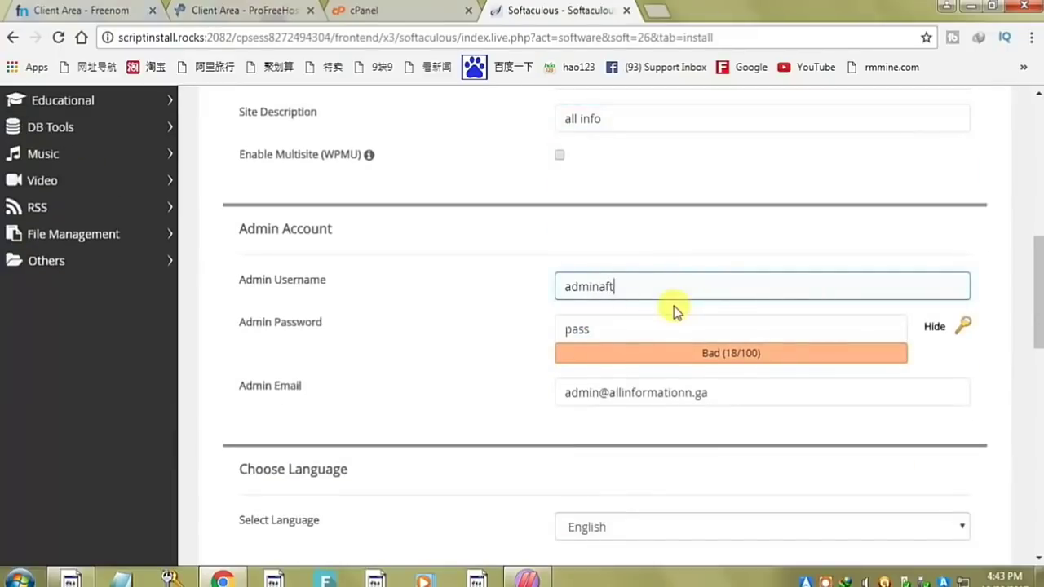
key("Tab")
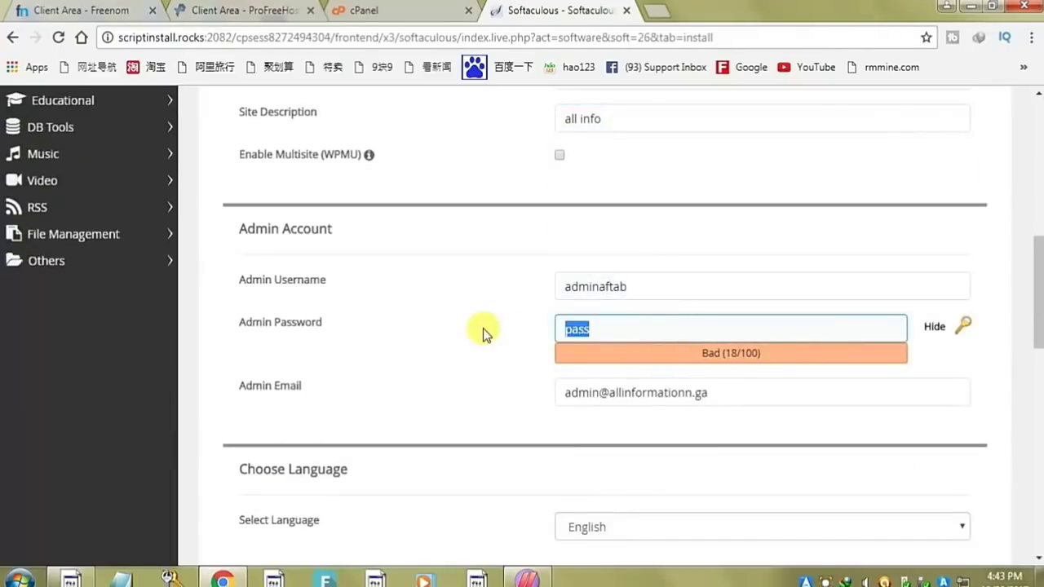
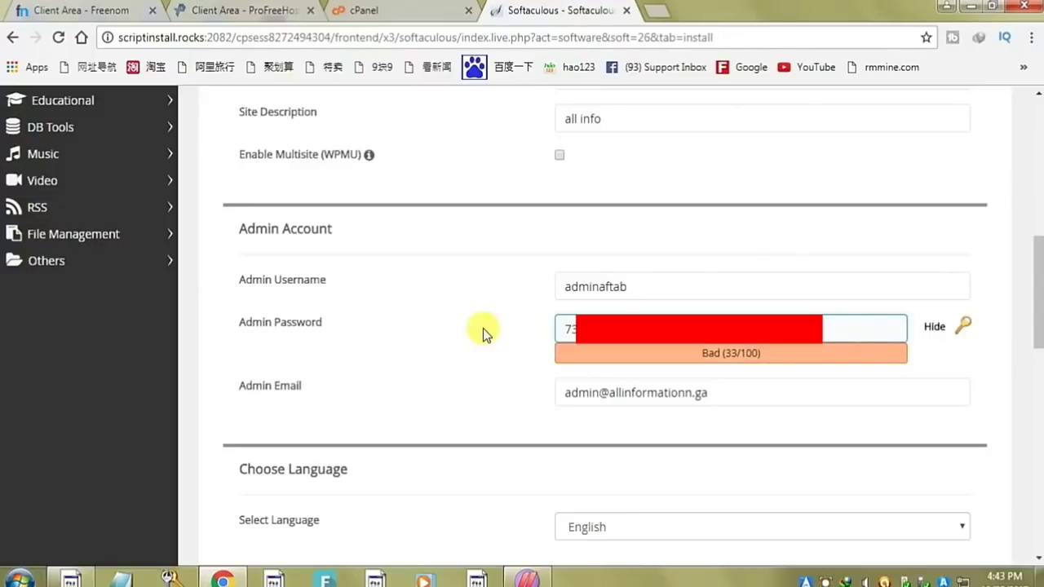
scroll(480, 402, "down", 4)
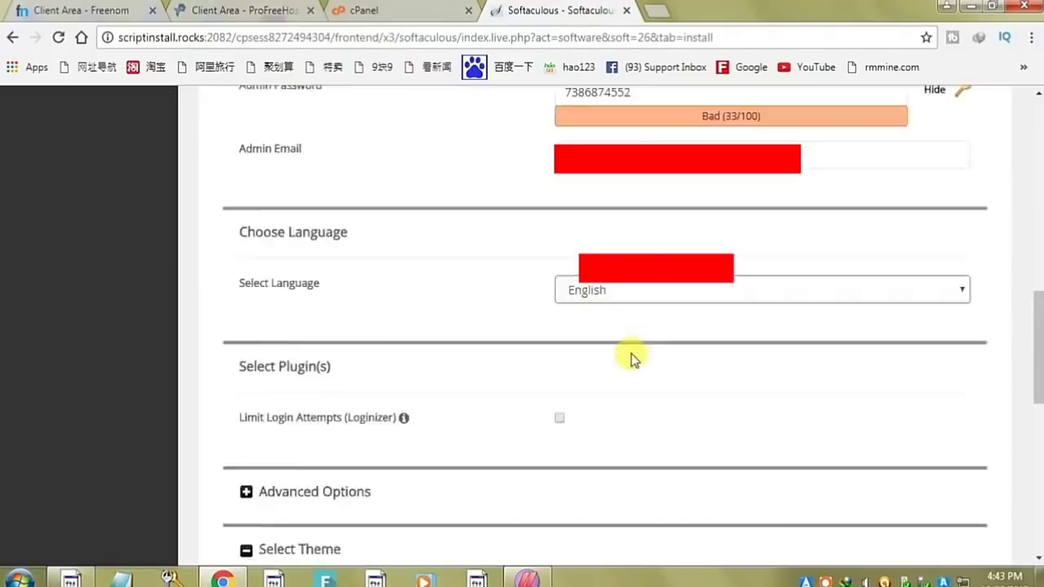
- Scroll past the Language, Plugins and Theme options and start the WordPress installation
scroll(636, 364, "down", 3)
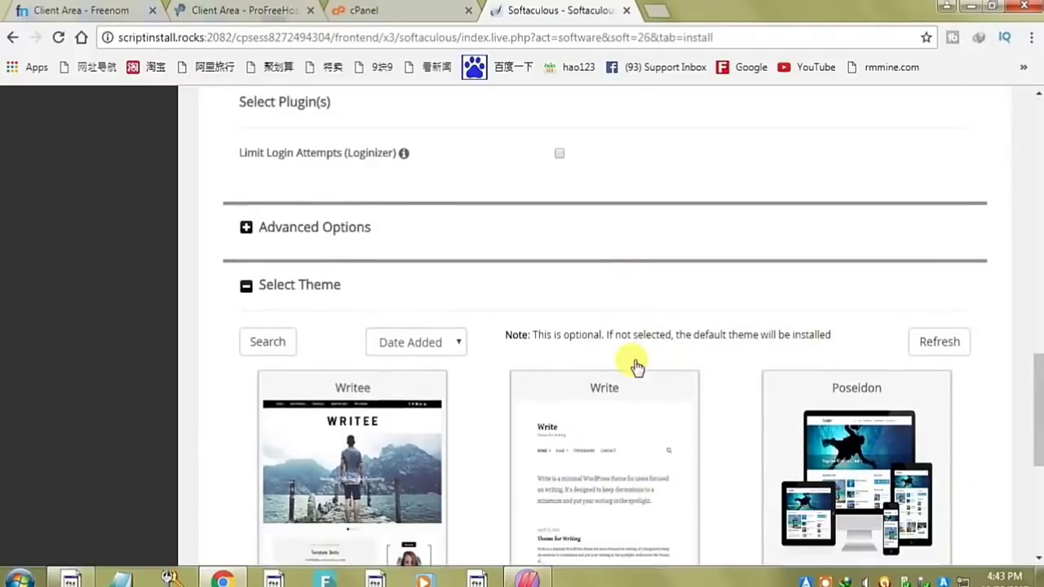
scroll(636, 364, "down", 2)
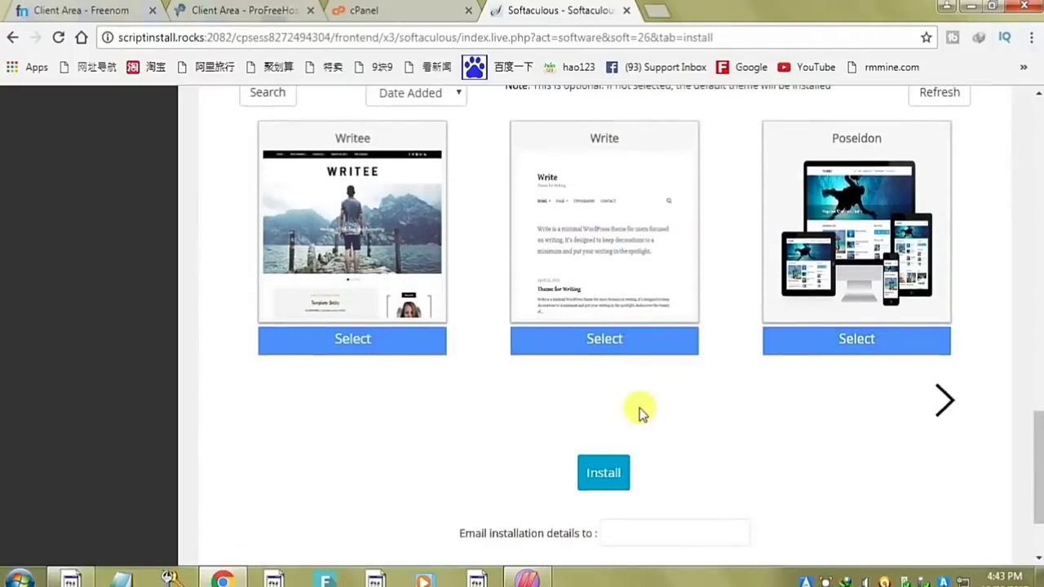
left_click(613, 476)
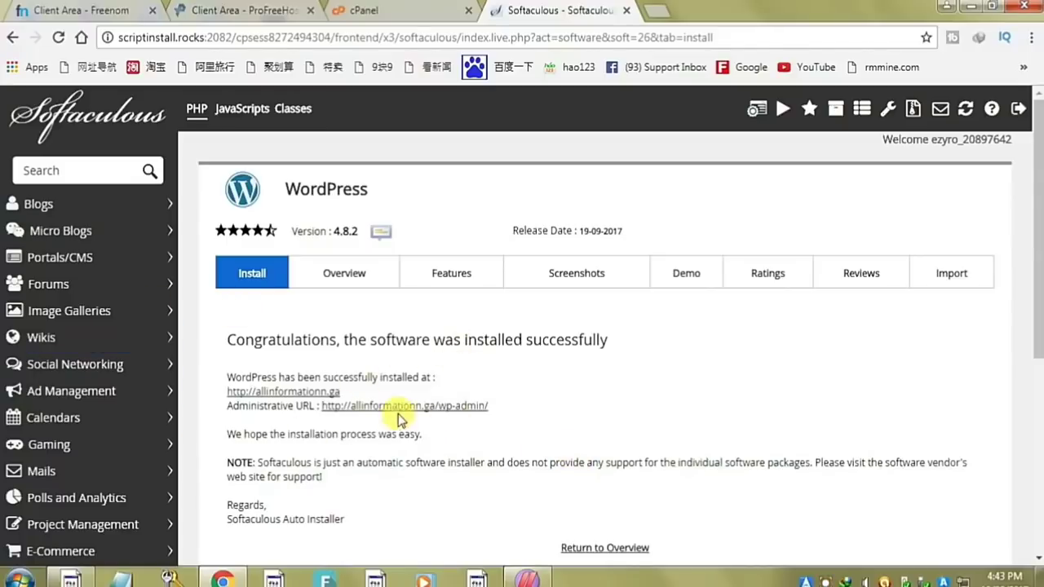
left_click(281, 393)
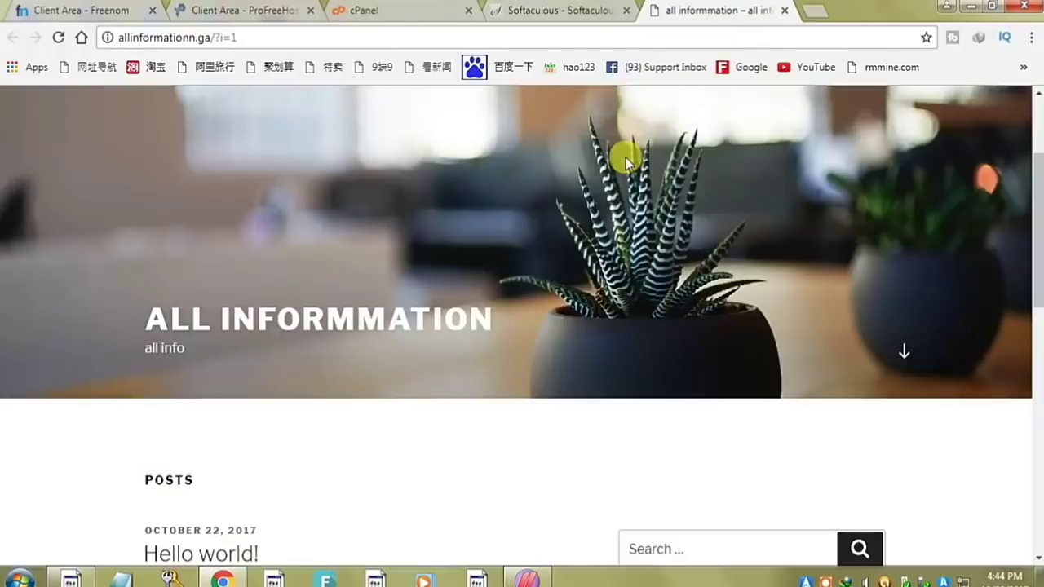
scroll(625, 162, "down", 5)
scroll(625, 158, "up", 5)
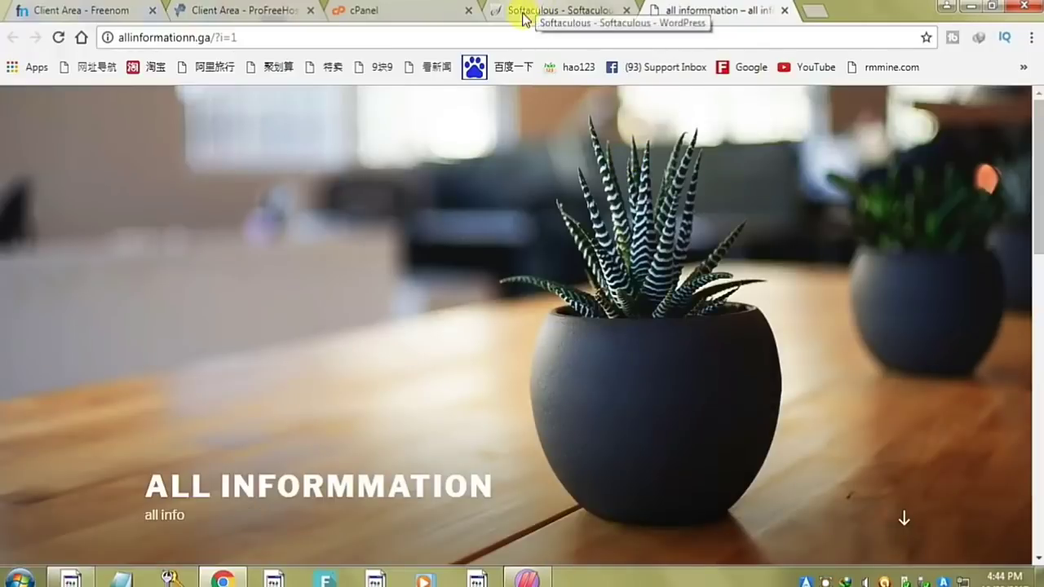
left_click(784, 11)
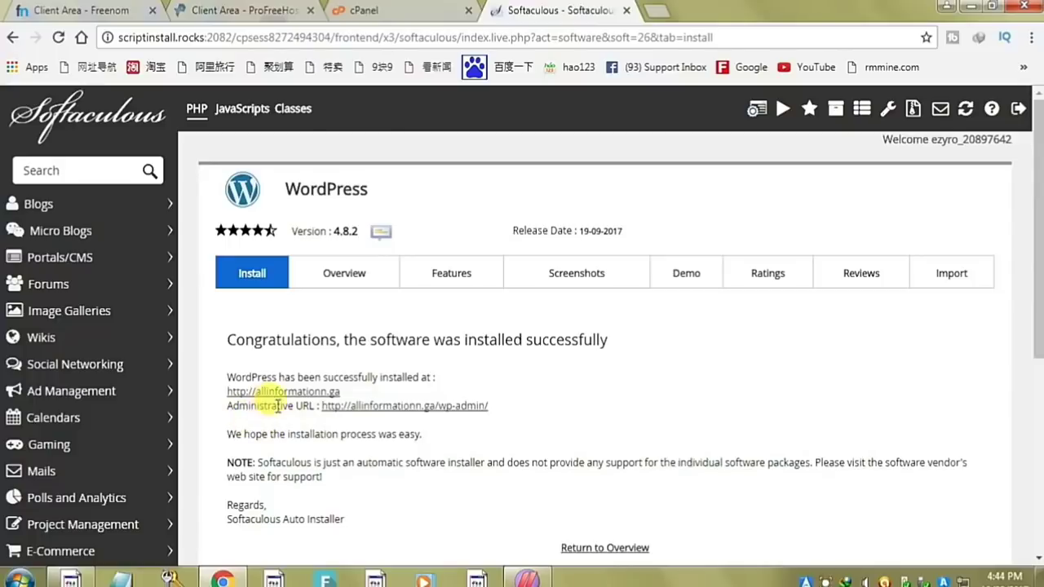
- Open the allinformationn.ga/wp-admin dashboard and begin writing the first blog post
left_click(410, 407)
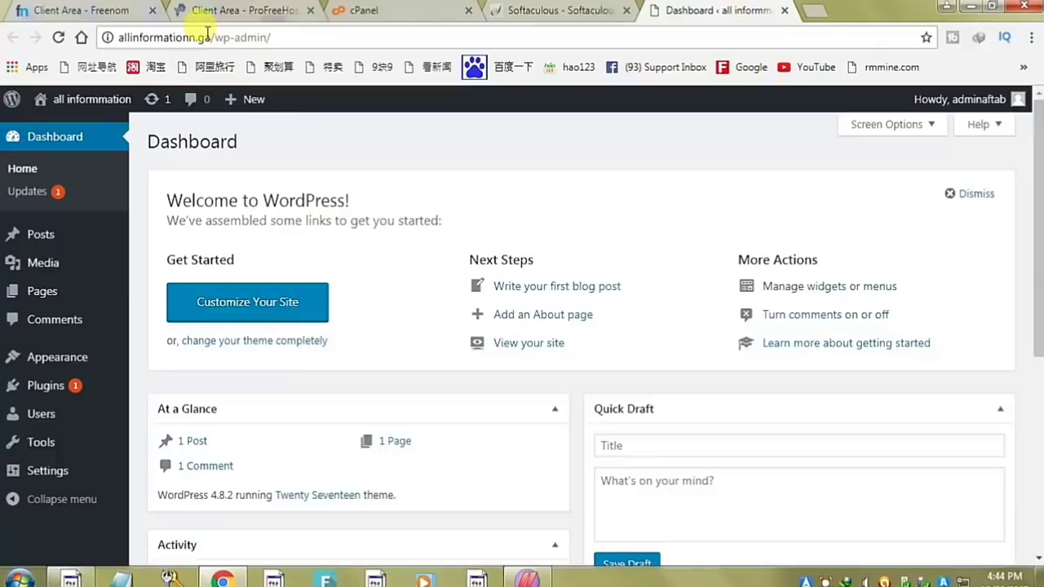
left_click_drag(211, 37, 293, 37)
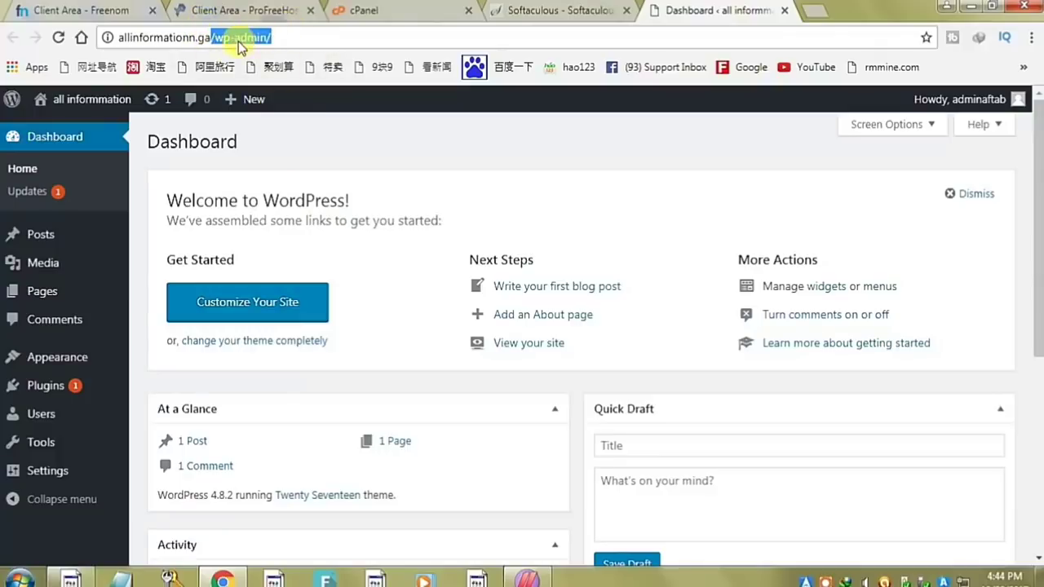
scroll(619, 403, "down", 2)
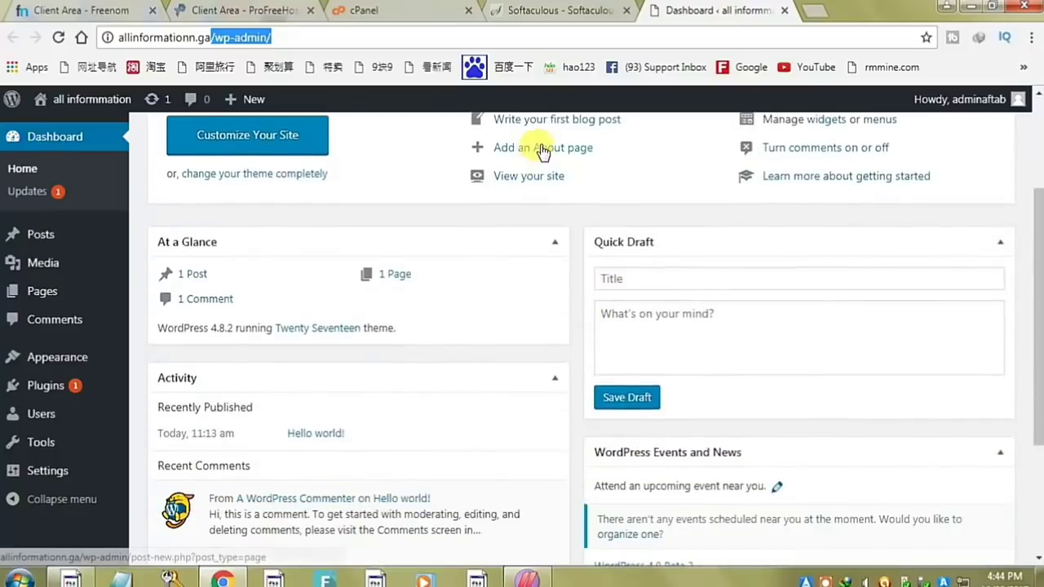
scroll(563, 159, "up", 1)
left_click(563, 210)
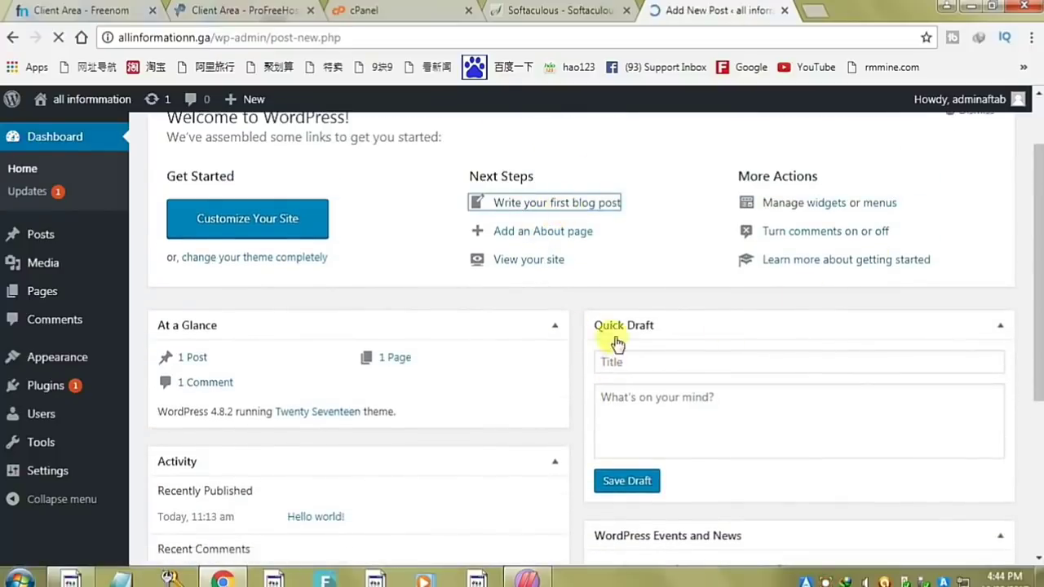
- Title the post 'hey how was the video if you like then please like this video'
type("how")
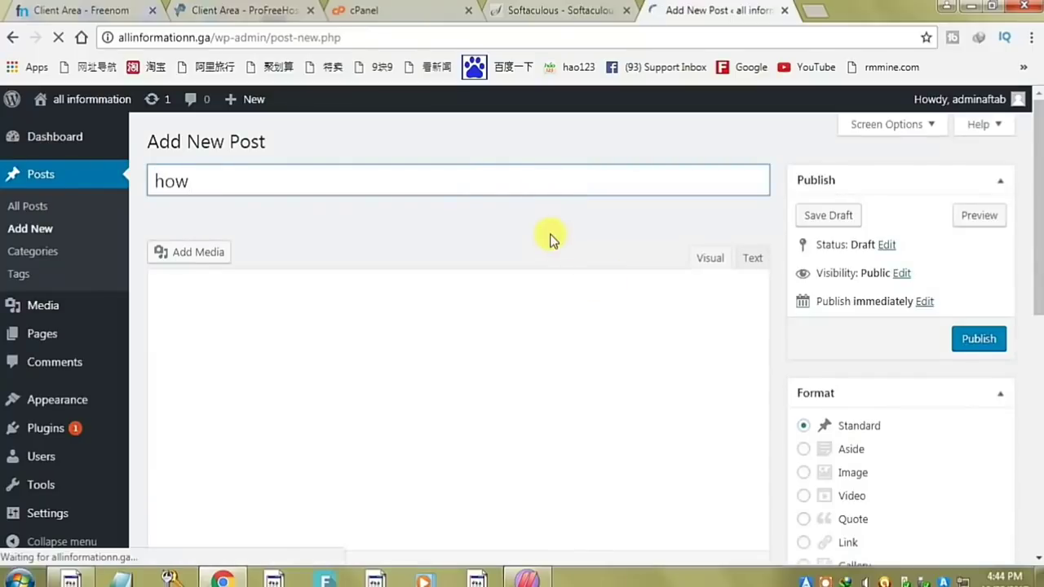
type("hey how was")
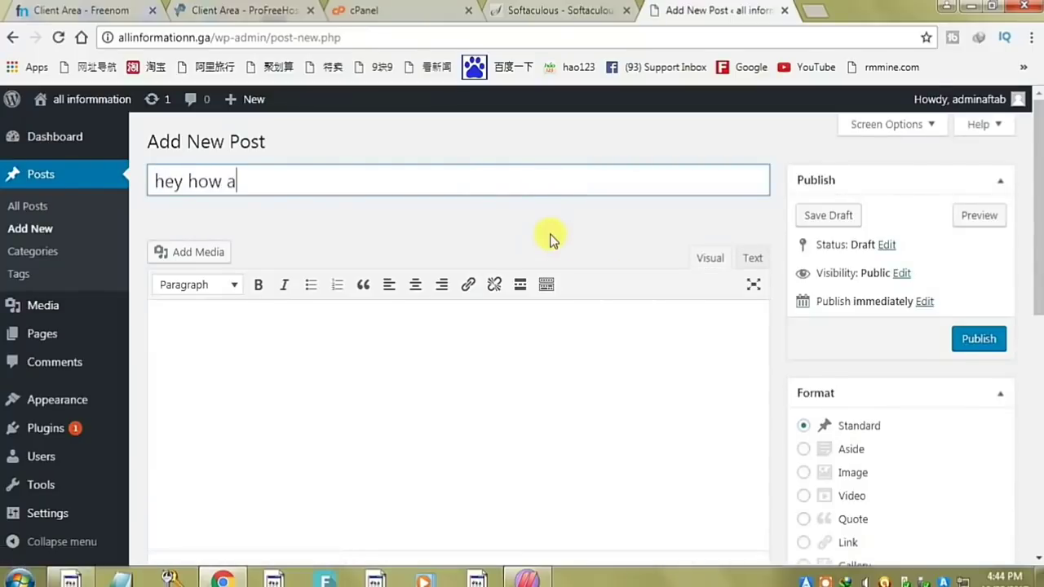
type(" the vidd")
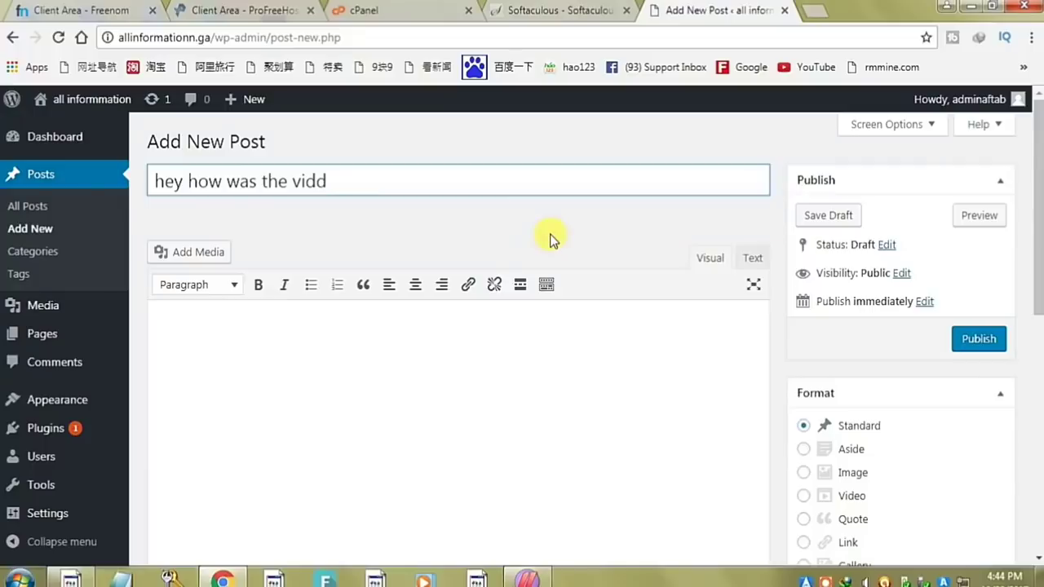
key("BackSpace")
type("eo if you like then")
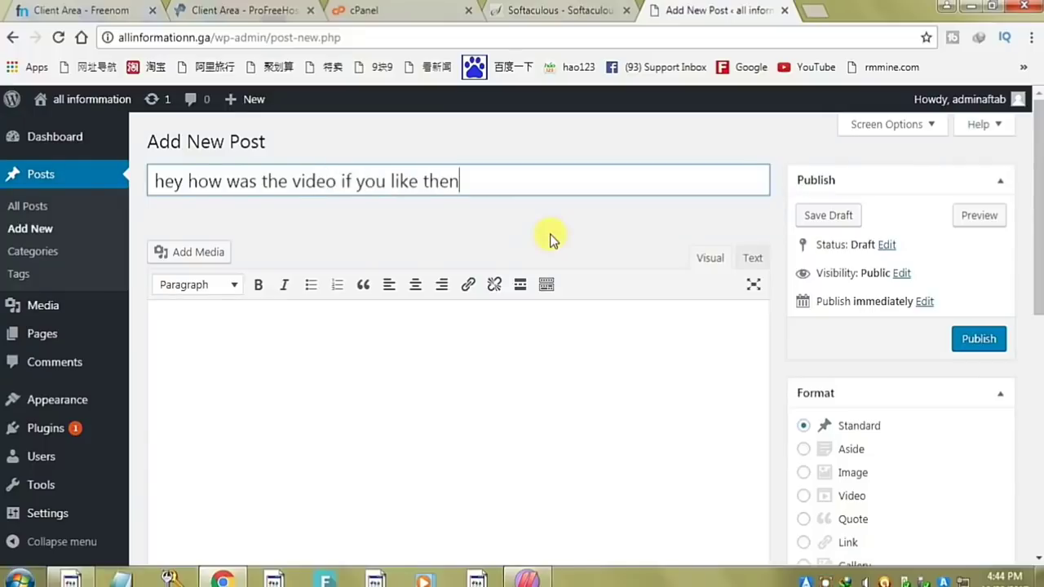
key("BackSpace")
key("BackSpace")
key("BackSpace")
type("hen please")
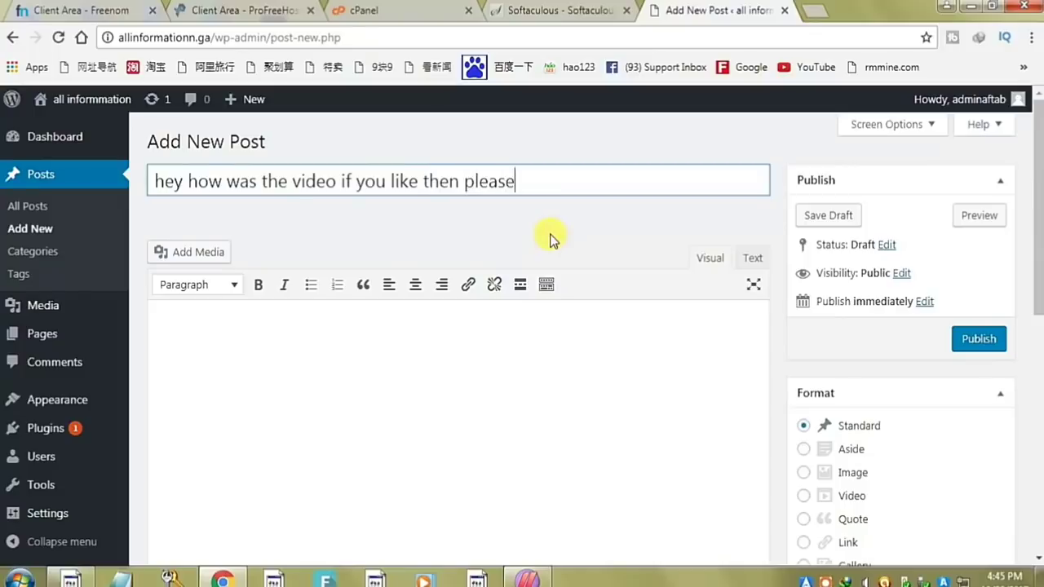
type(" like tthis video")
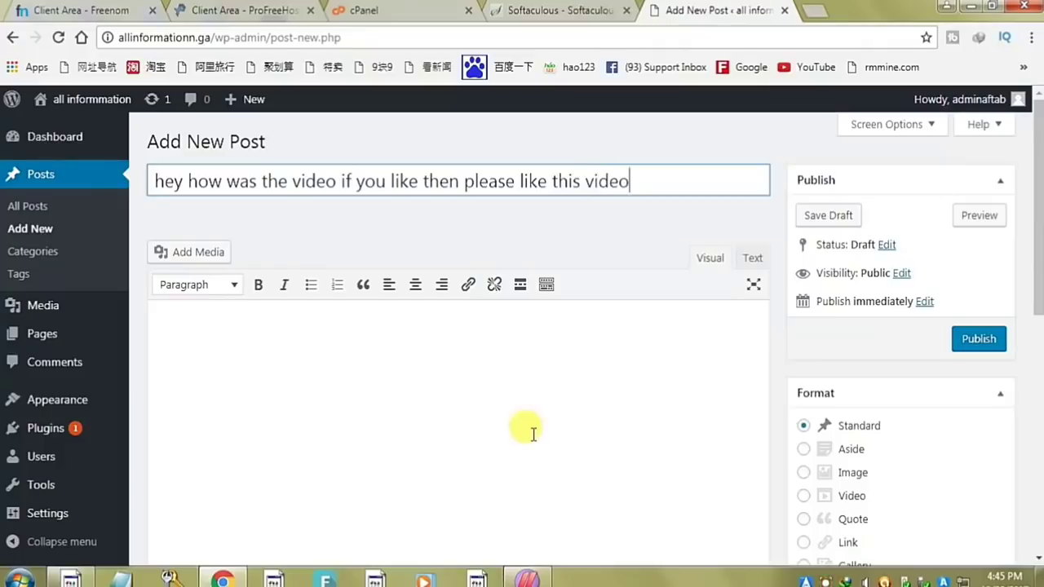
- Write a body thanking readers for watching, fix the typo, and publish the post
left_click(533, 432)
type("thaank yo")
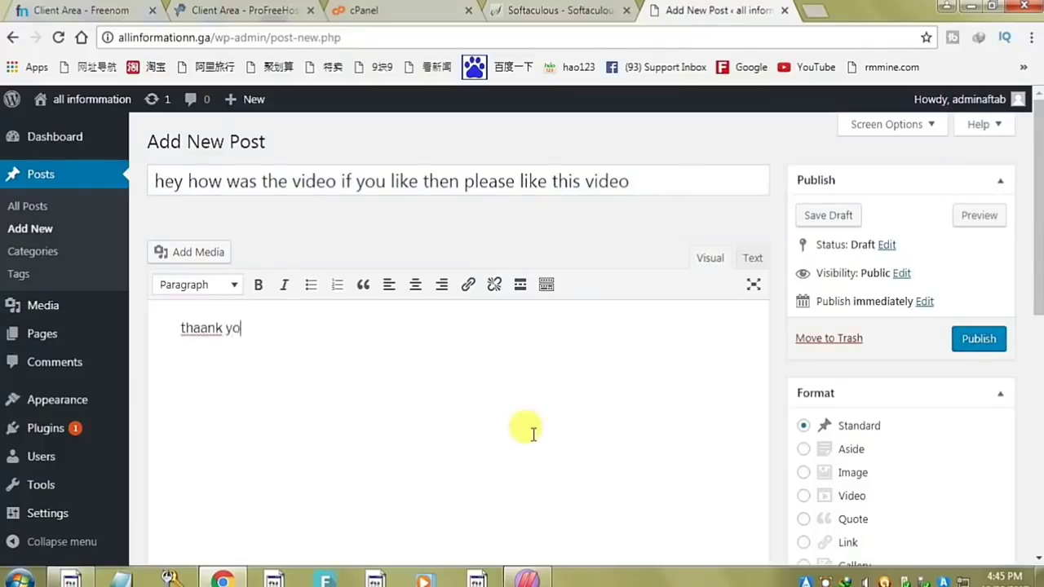
type("u so mnm")
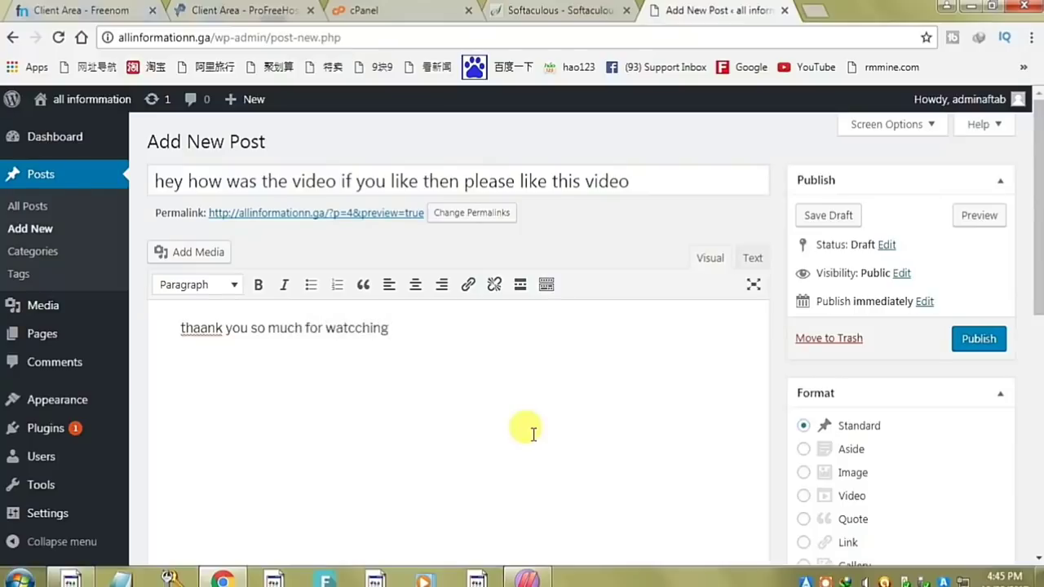
key("Left")
key("Left")
key("Left")
key("Left")
key("Left")
key("BackSpace")
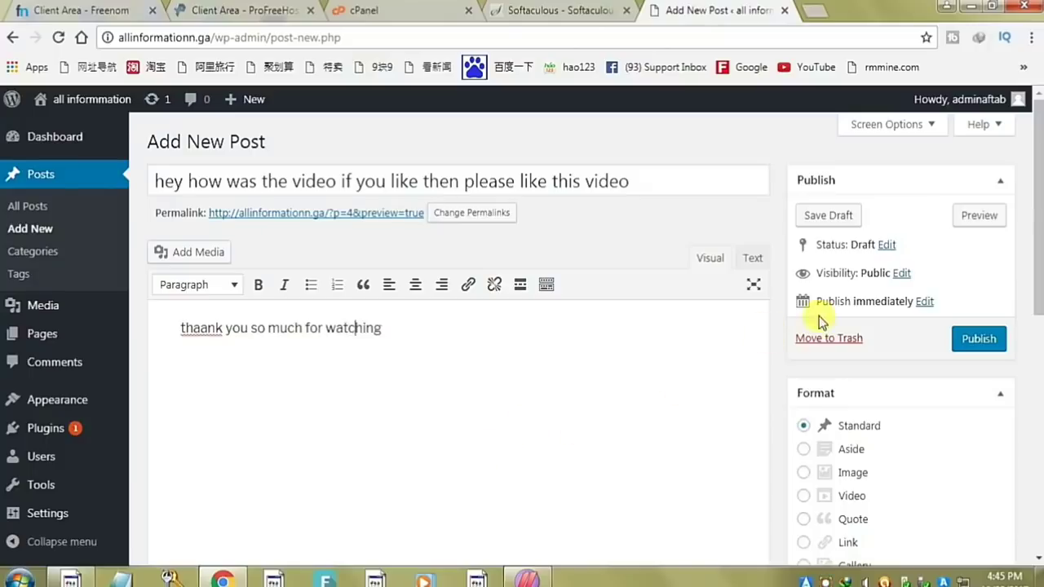
left_click(977, 338)
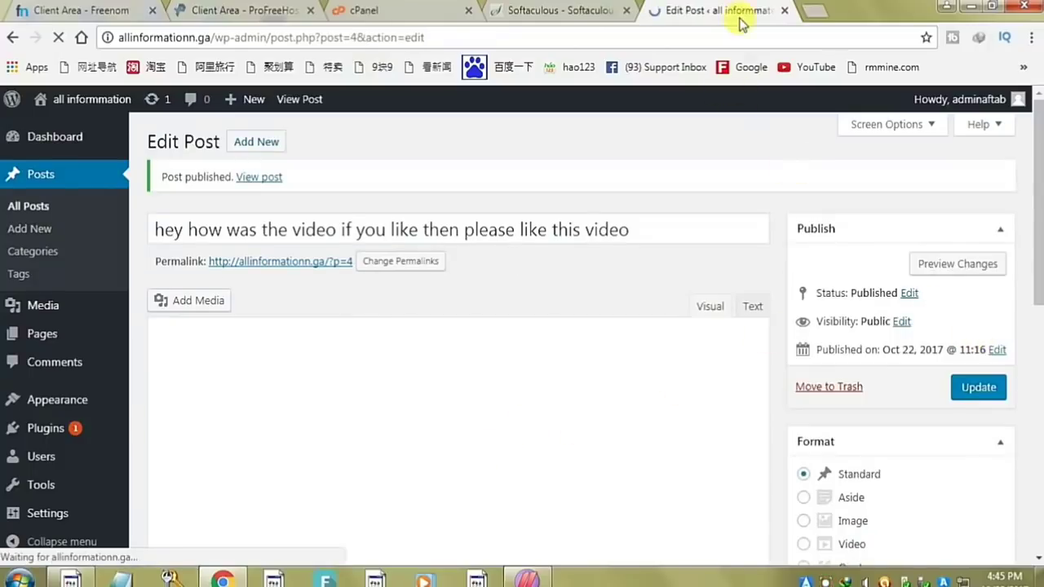
- Close the Softaculous and cPanel tabs and load the allinformationn.ga home page
left_click(627, 11)
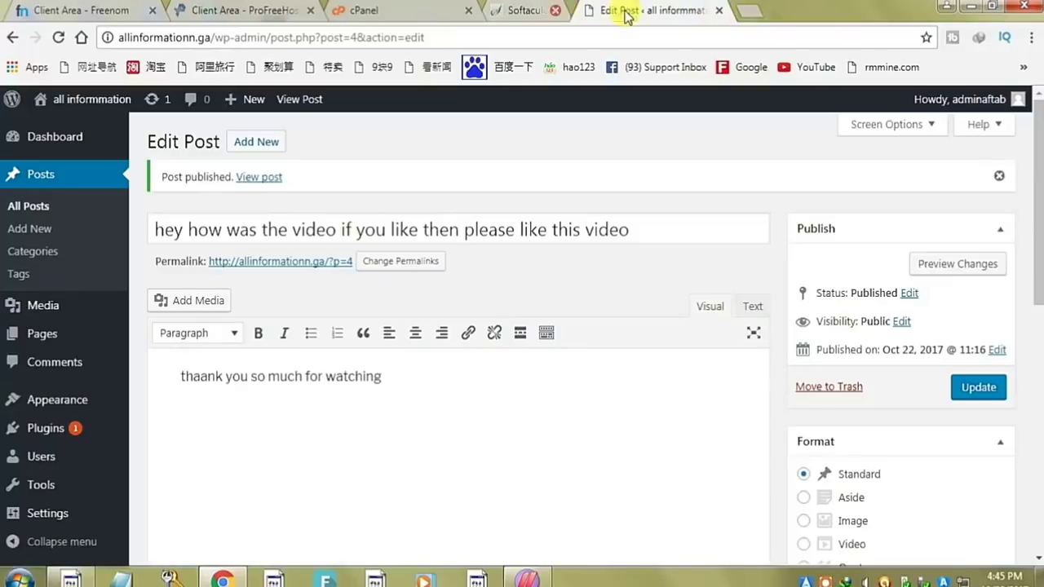
left_click(468, 10)
left_click_drag(210, 36, 564, 33)
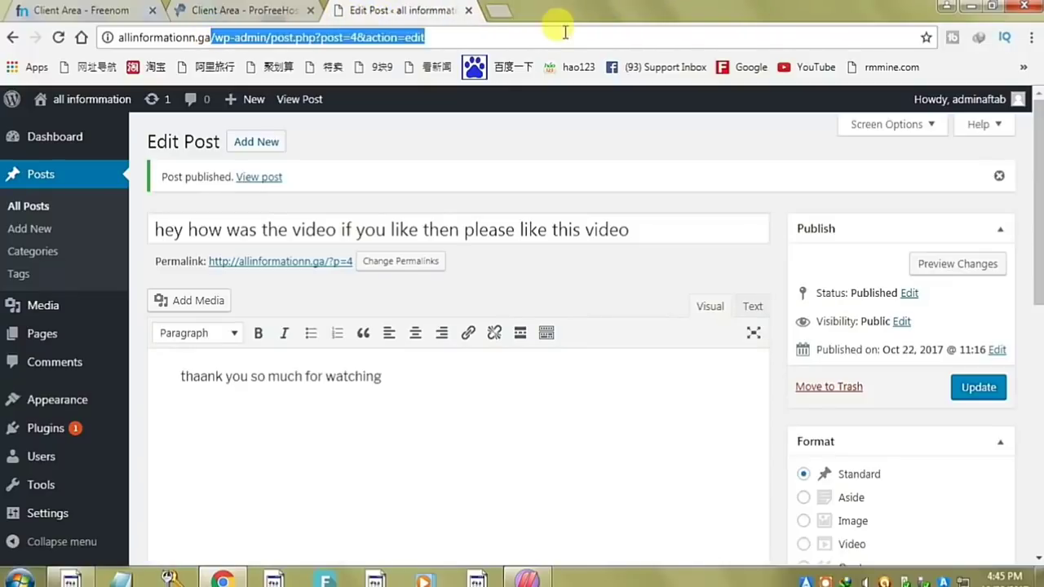
key("BackSpace")
key("Return")
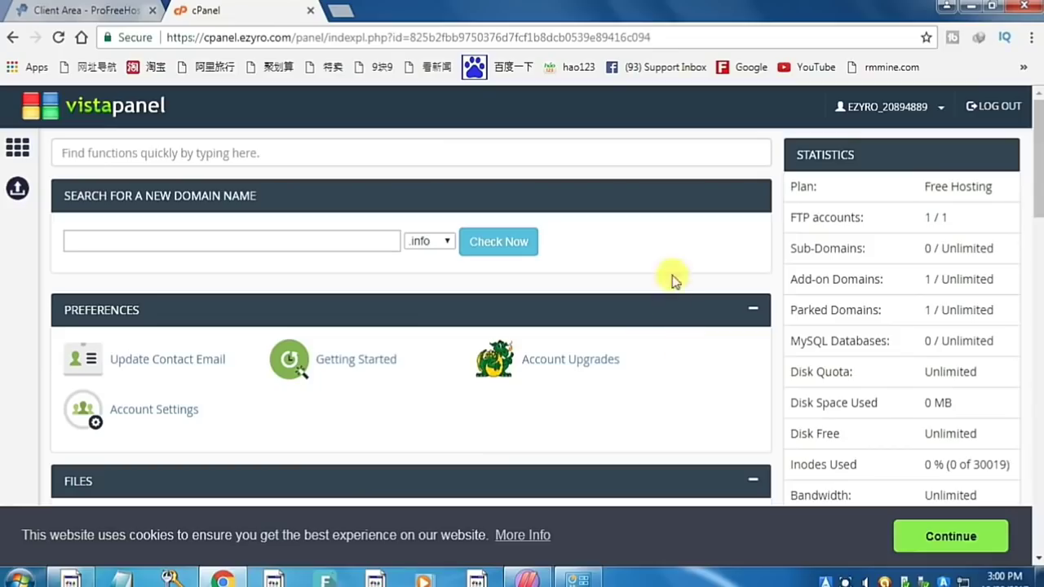
scroll(666, 242, "down", 1)
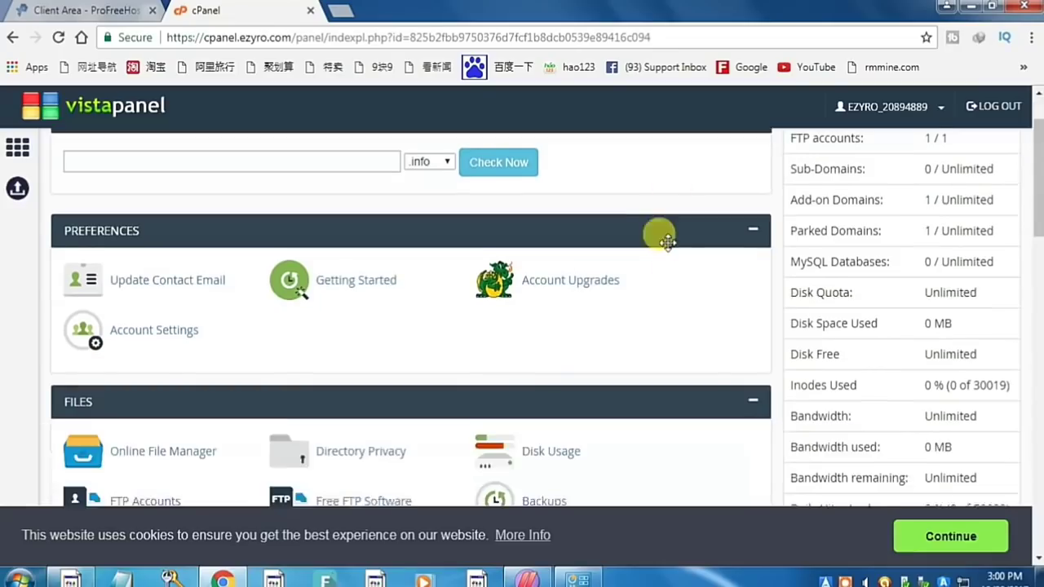